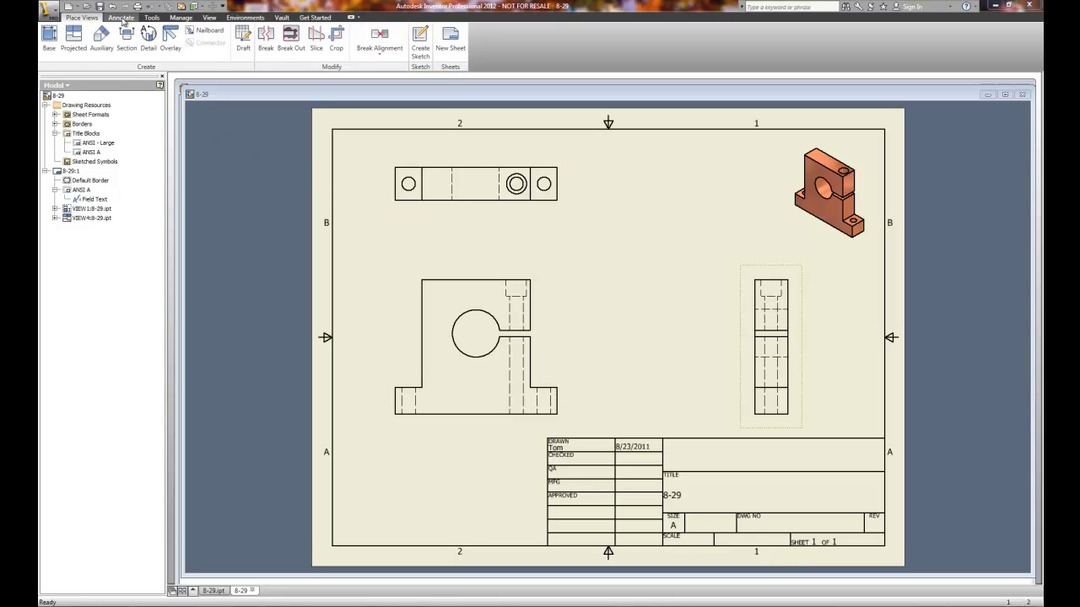
Step: Switch the ribbon to the Annotate tab for the 8-29 drawing
left_click(122, 17)
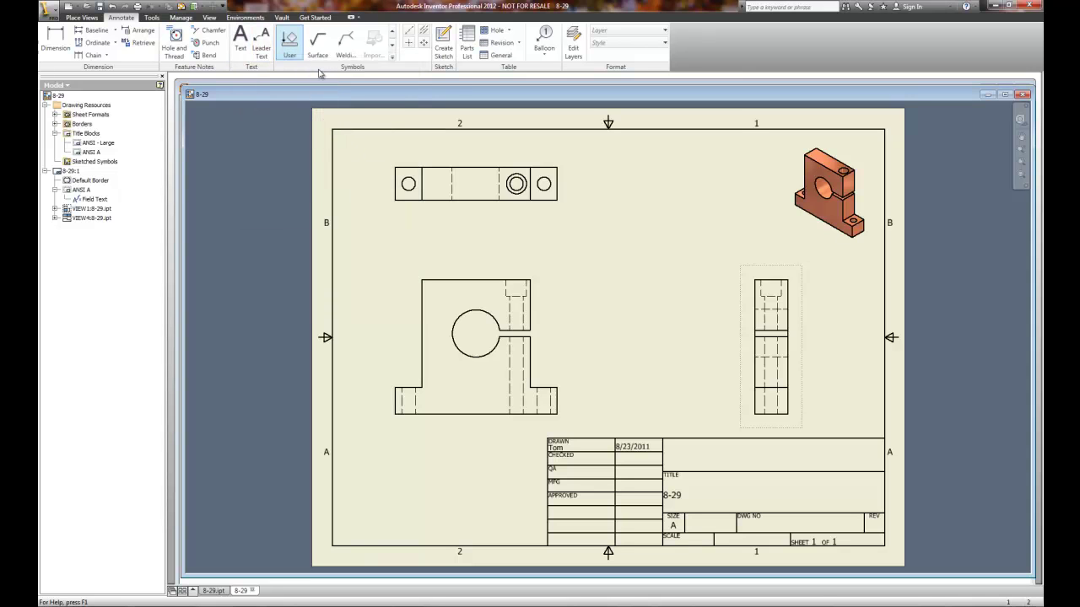
Step: Add center marks to the front-view bore and the top view's left and right holes
left_click(409, 42)
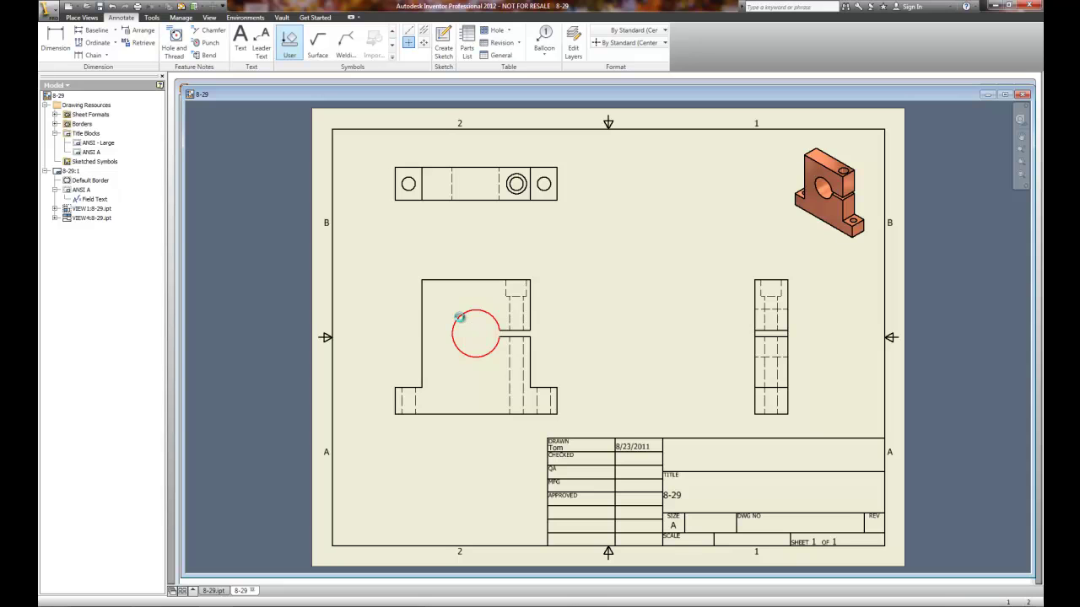
left_click(464, 322)
left_click(409, 190)
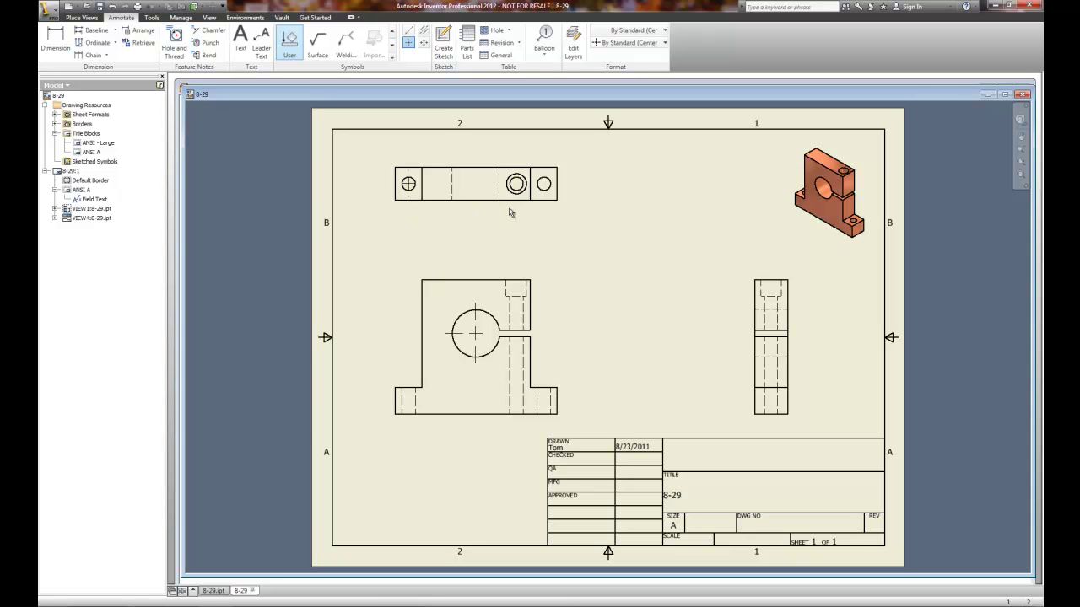
left_click(552, 194)
Step: Dimension the front view's top-to-bottom height as 2.50, placed at the right side
left_click(61, 48)
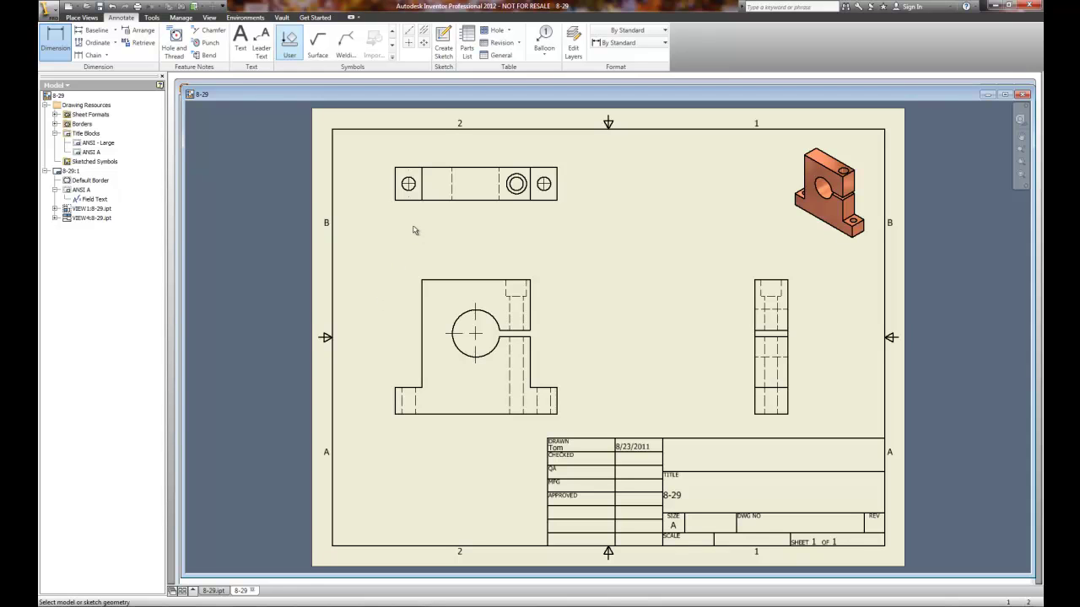
left_click(410, 193)
left_click(438, 282)
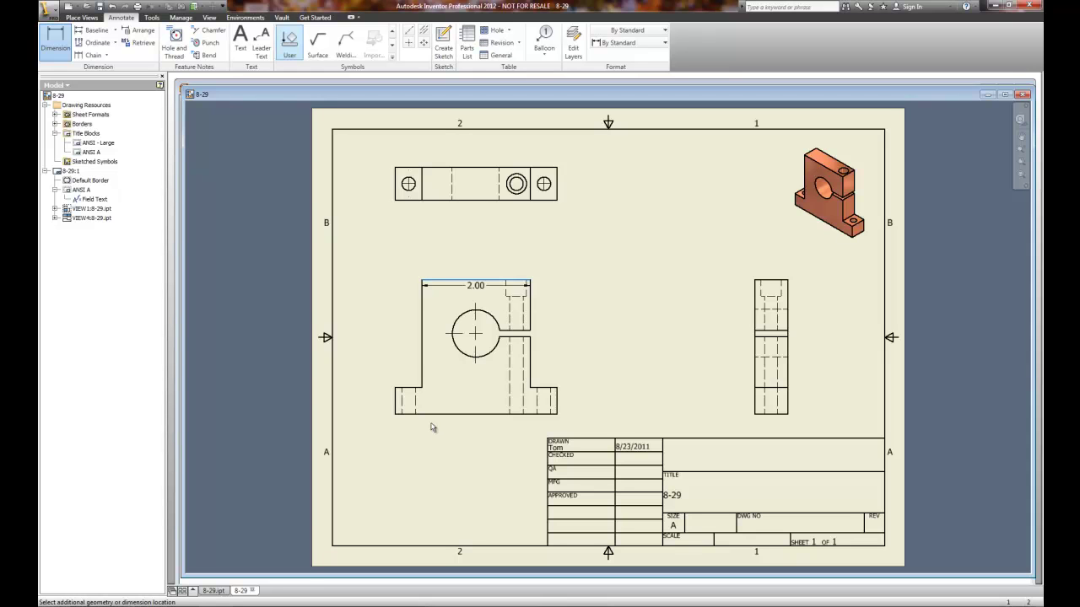
left_click(444, 415)
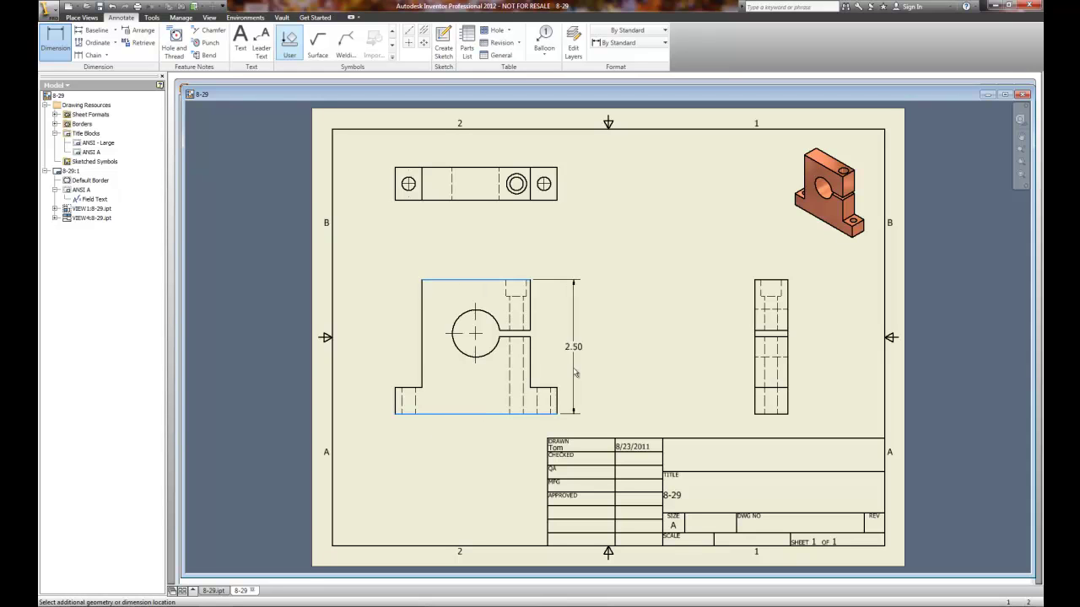
left_click(607, 354)
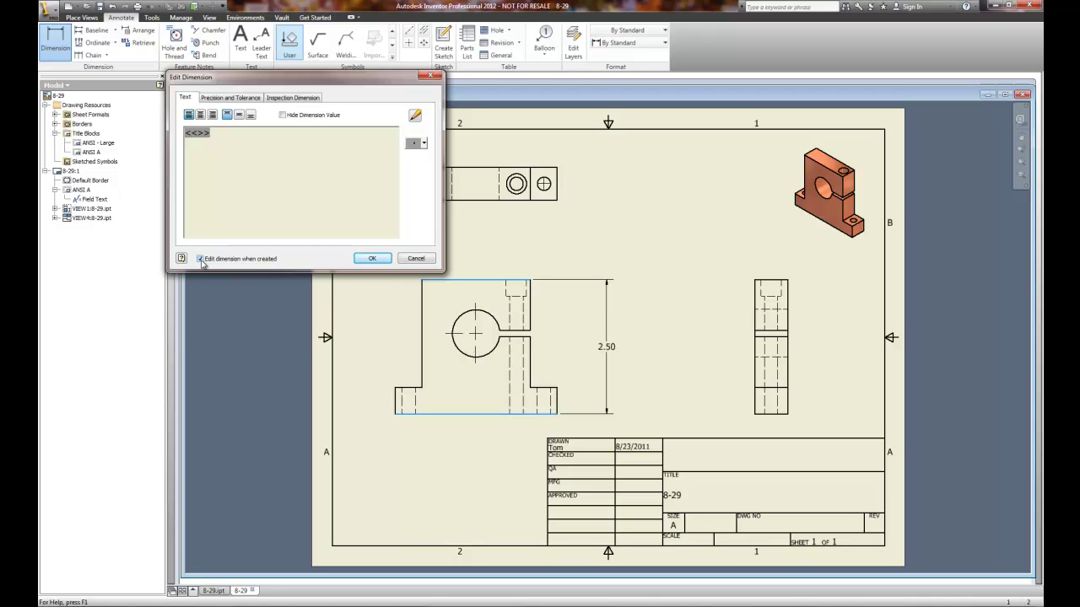
left_click(365, 259)
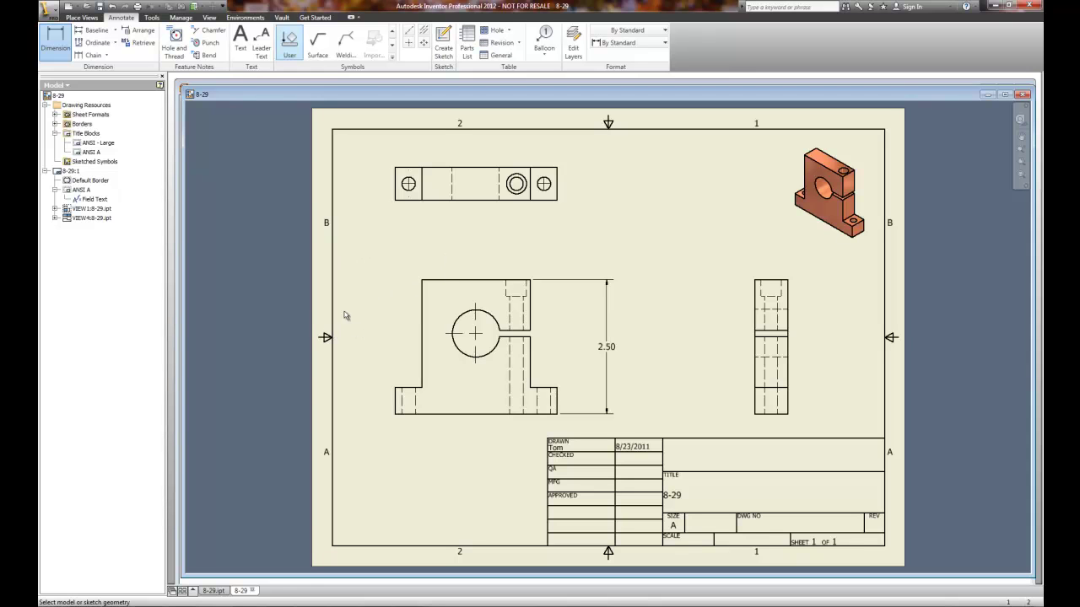
Step: Dimension the top view's 3.00 overall width and the front view's 2.00 width
left_click(394, 193)
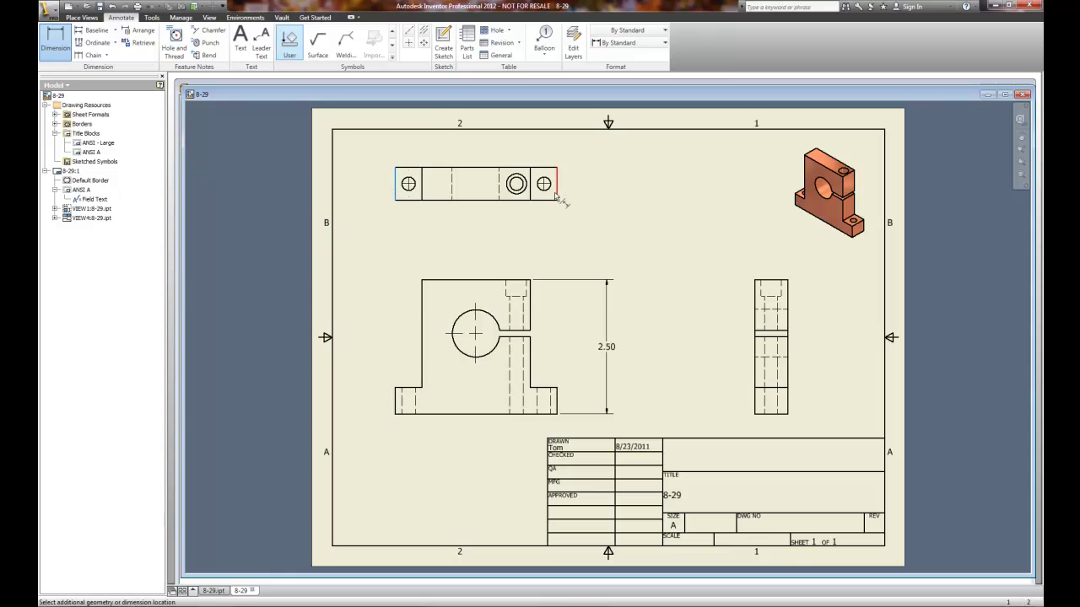
left_click(557, 194)
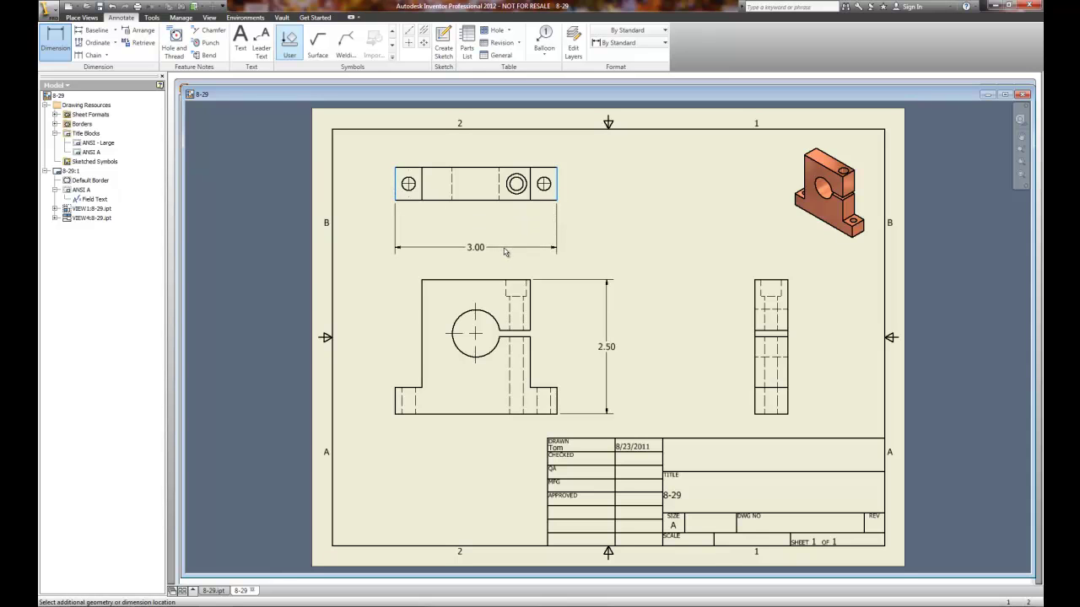
left_click(506, 239)
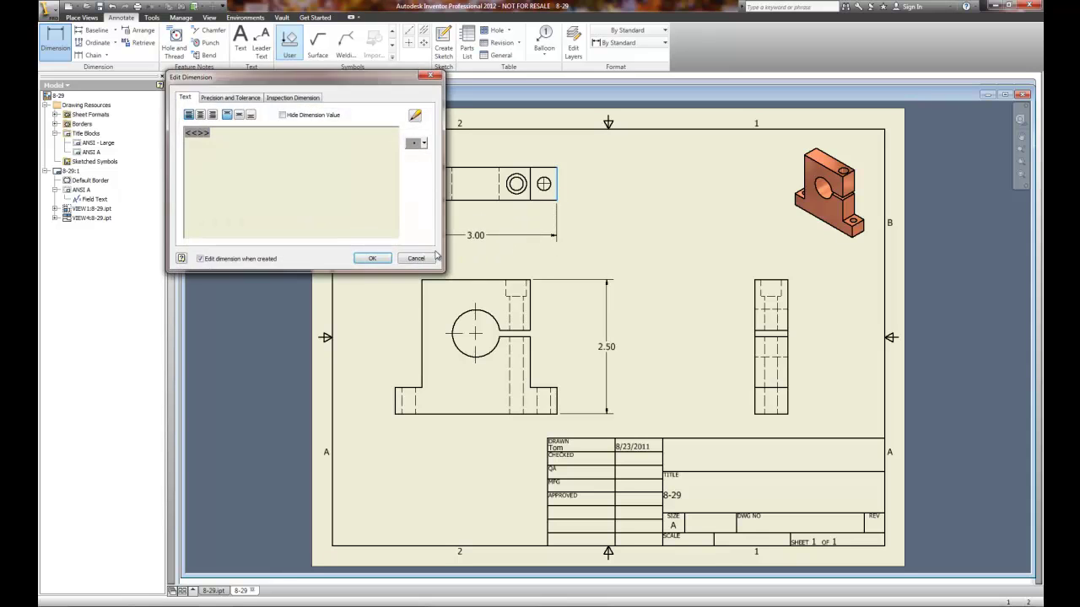
left_click(372, 258)
left_click(492, 280)
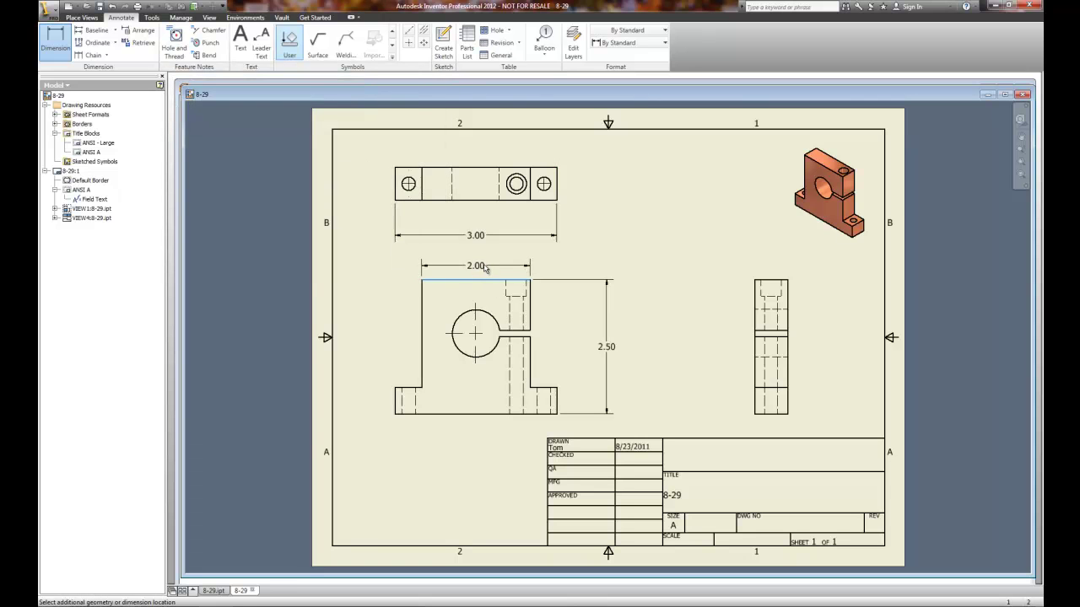
left_click(485, 265)
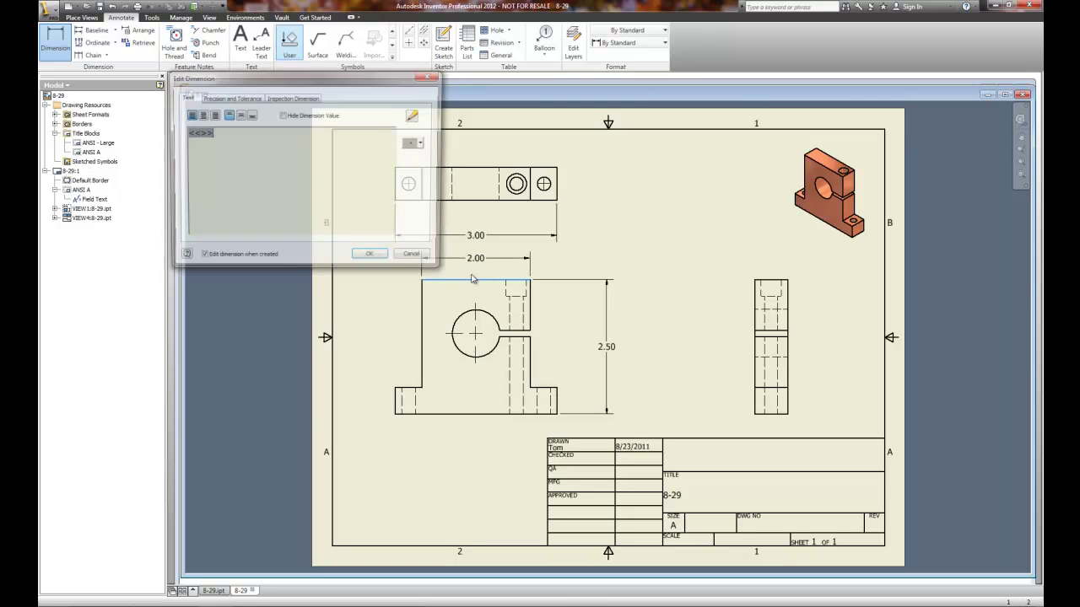
left_click(371, 256)
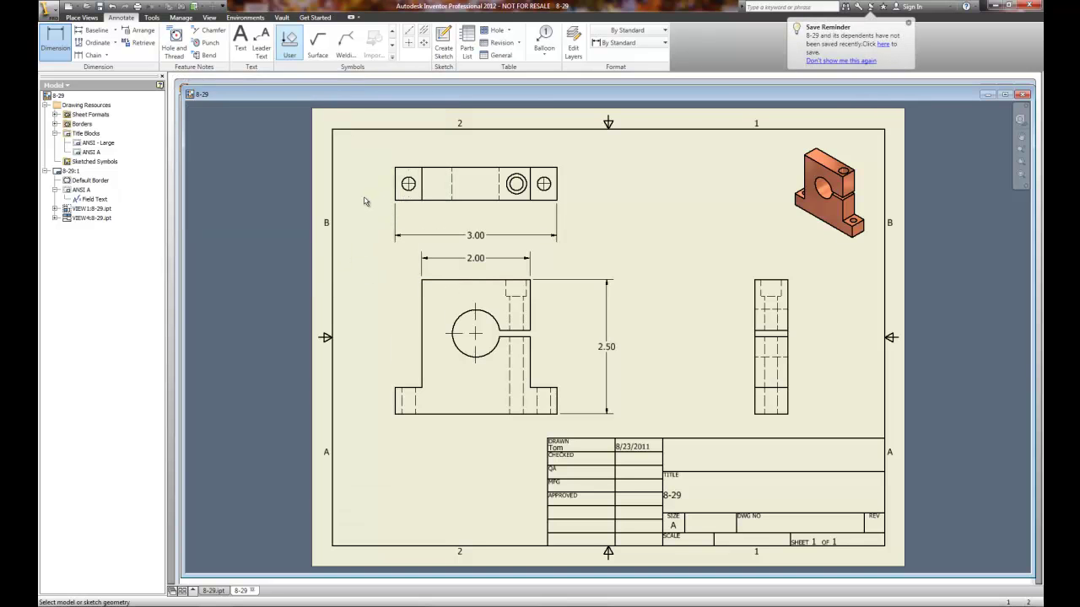
Step: Add the .31, .24 and .75 hole-location dimensions in the top view
left_click(408, 186)
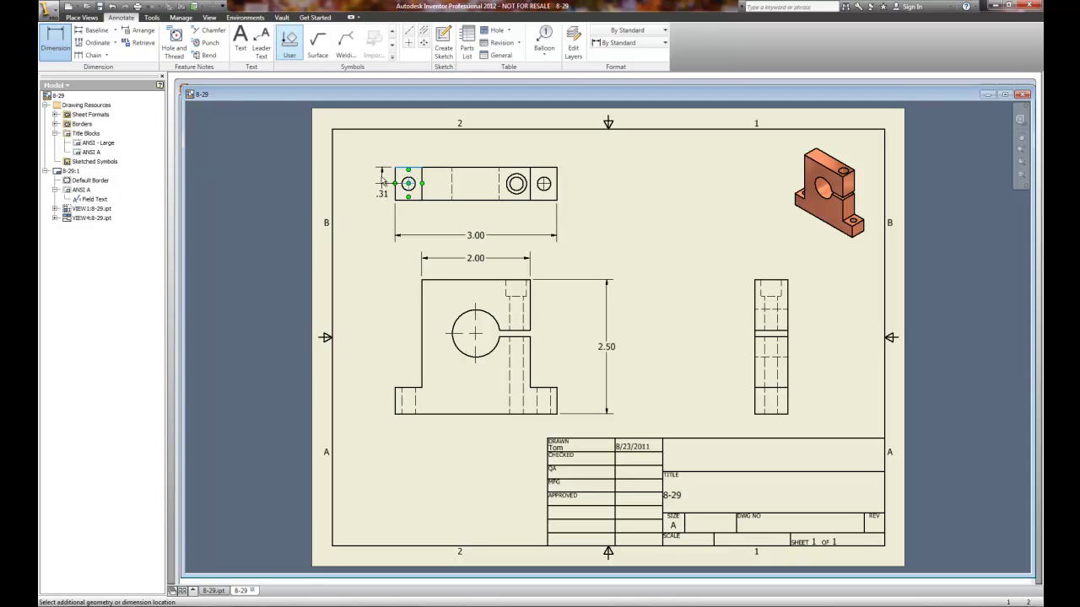
left_click(377, 181)
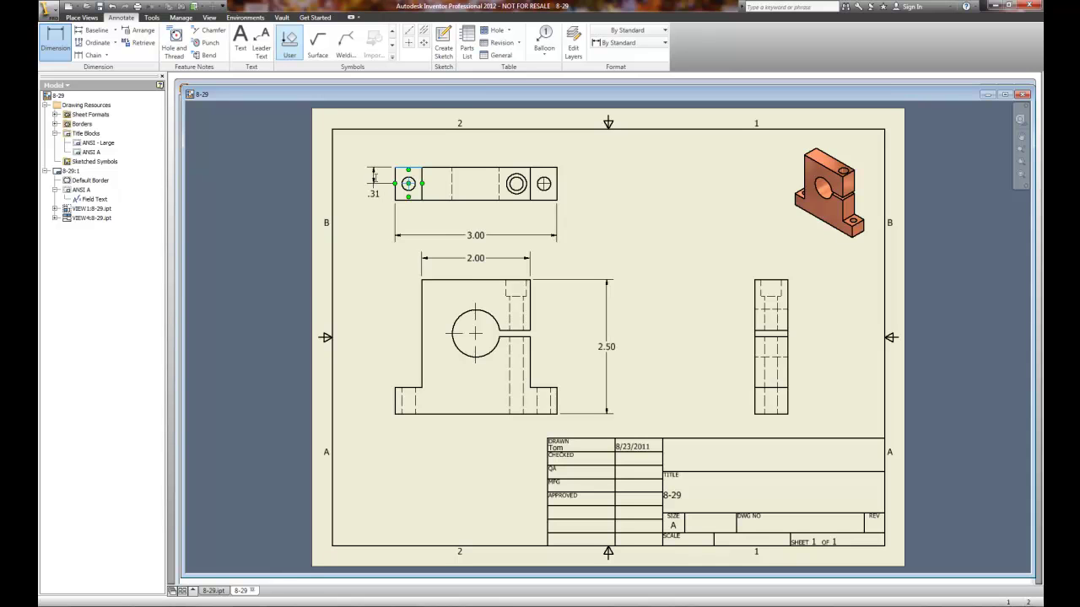
left_click(371, 258)
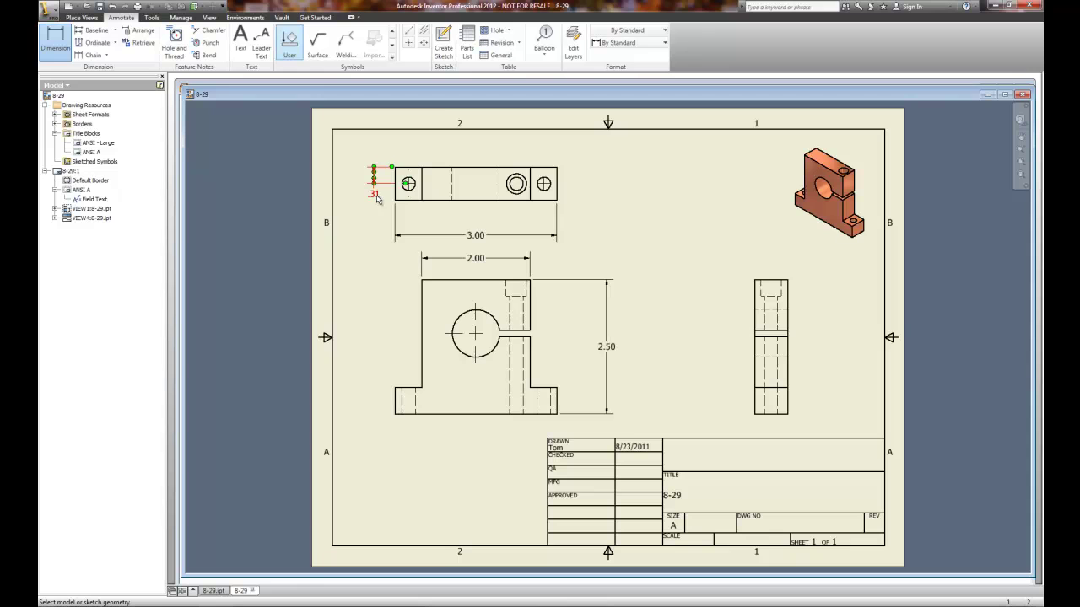
left_click(545, 183)
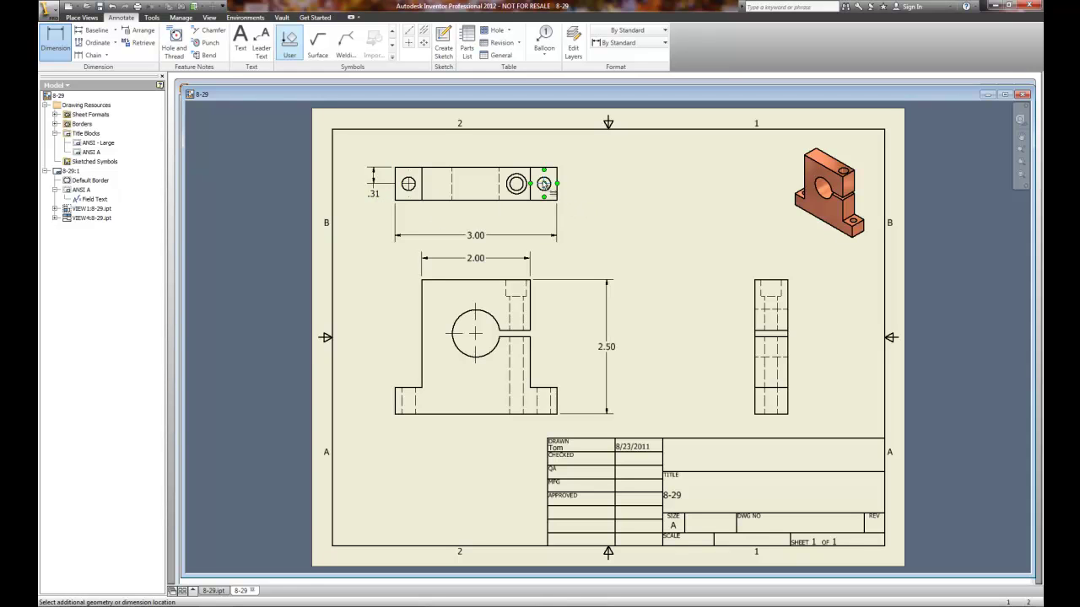
left_click(557, 183)
left_click(546, 224)
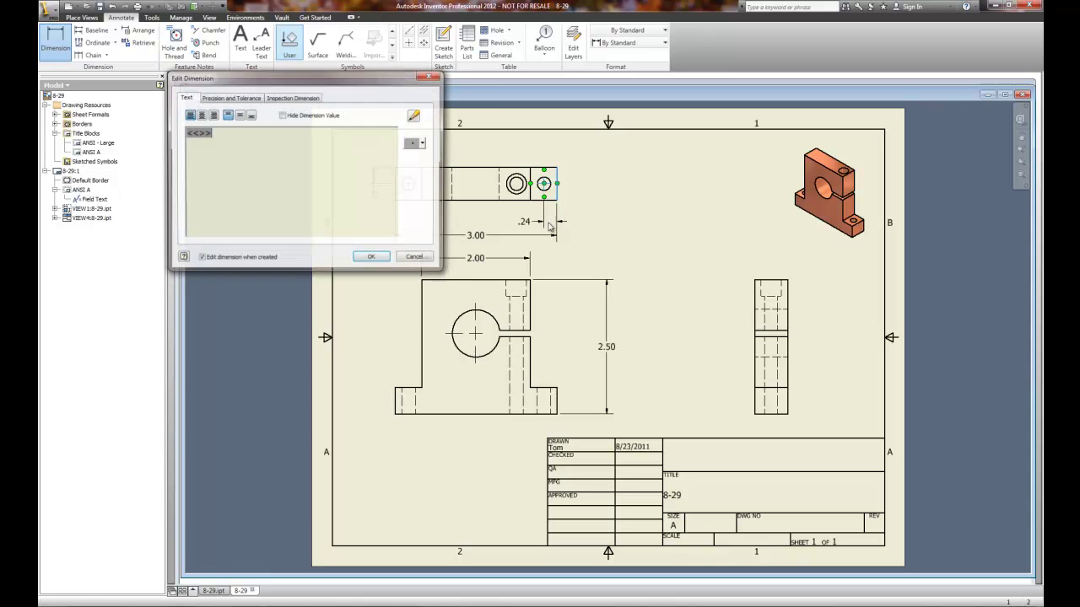
left_click(374, 257)
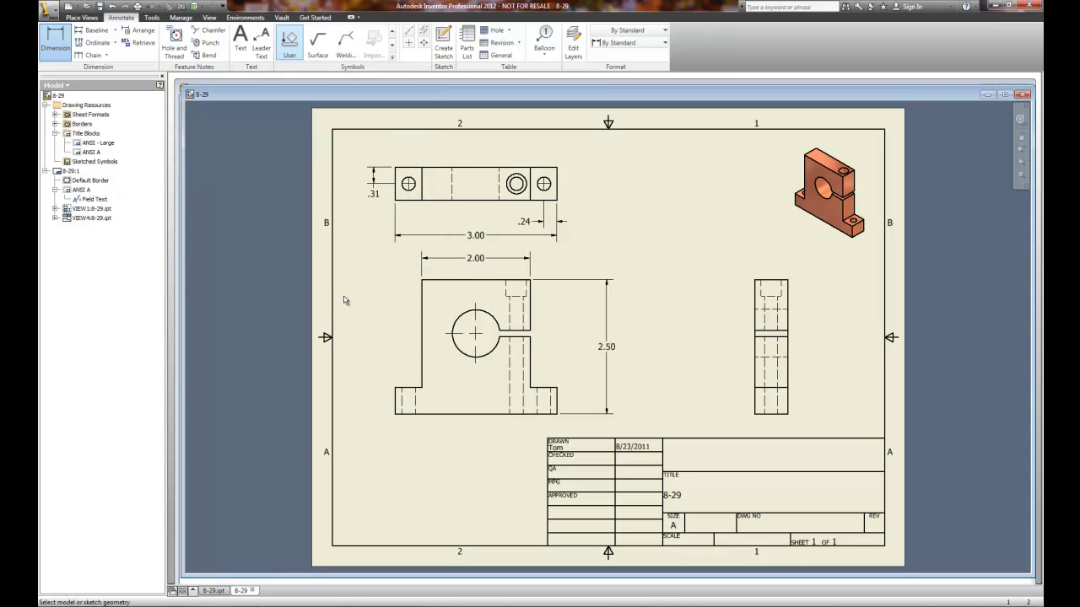
left_click(515, 184)
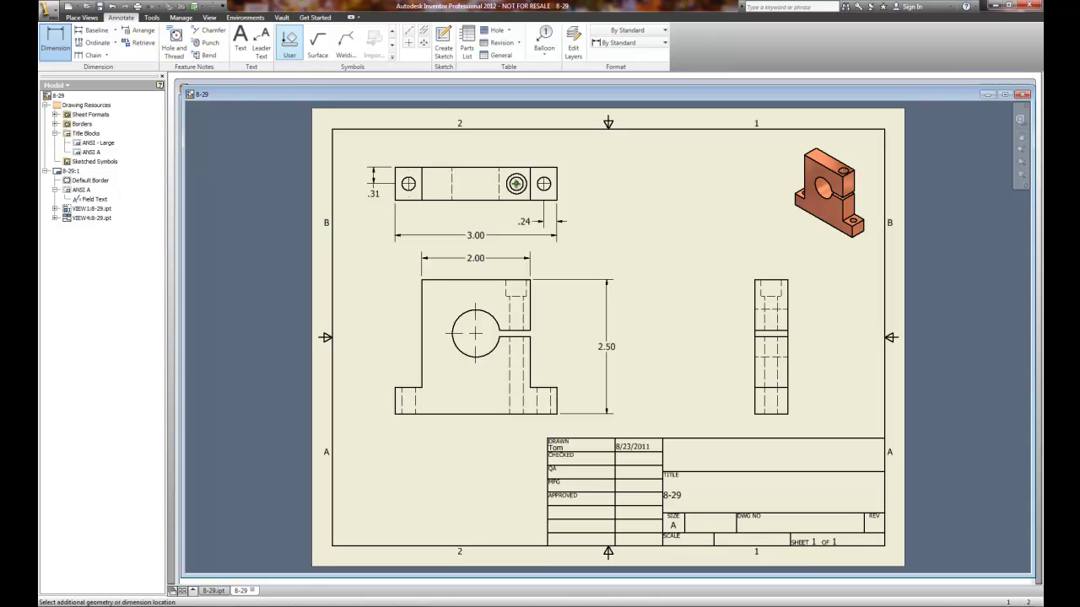
left_click(558, 194)
left_click(537, 147)
left_click(371, 258)
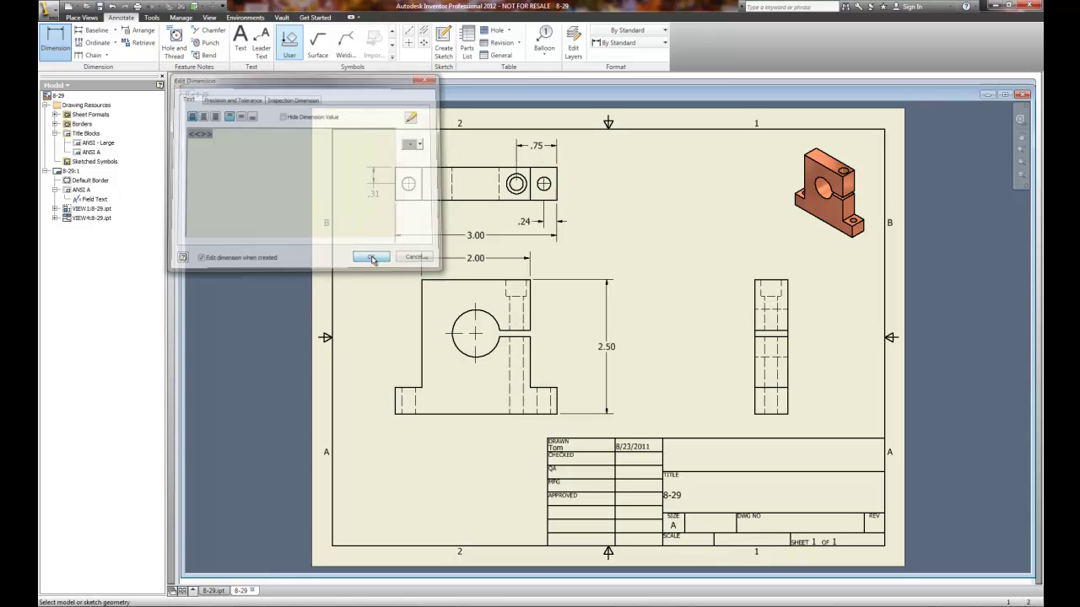
Step: Add a center mark to the top view's counterbored hole
left_click(409, 42)
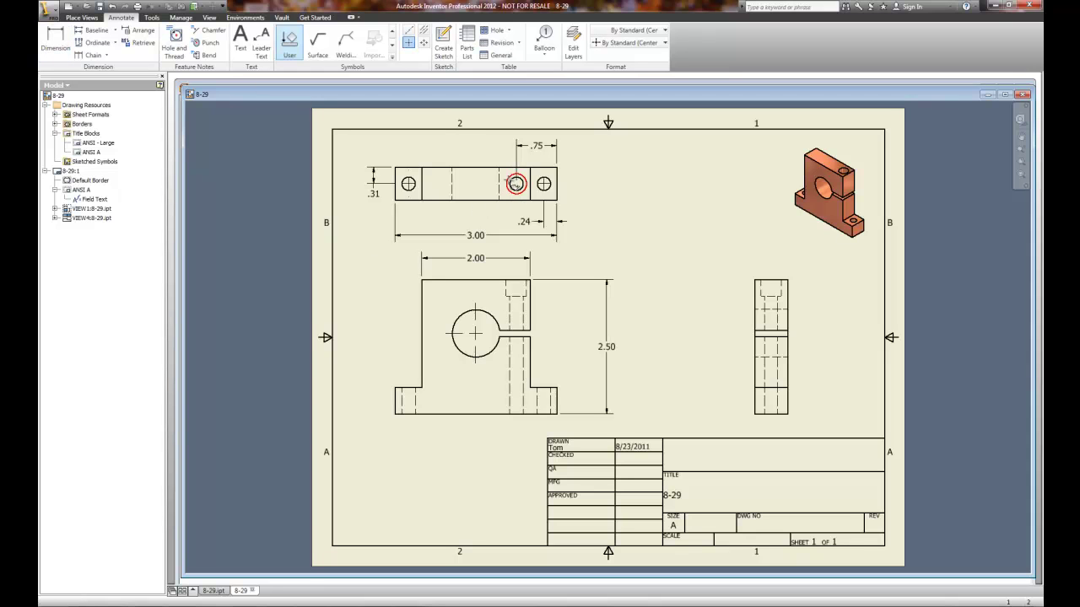
left_click(508, 182)
left_click(547, 185)
Step: Dimension the right hole's .31 location from the top edge at the part's right end
left_click(54, 48)
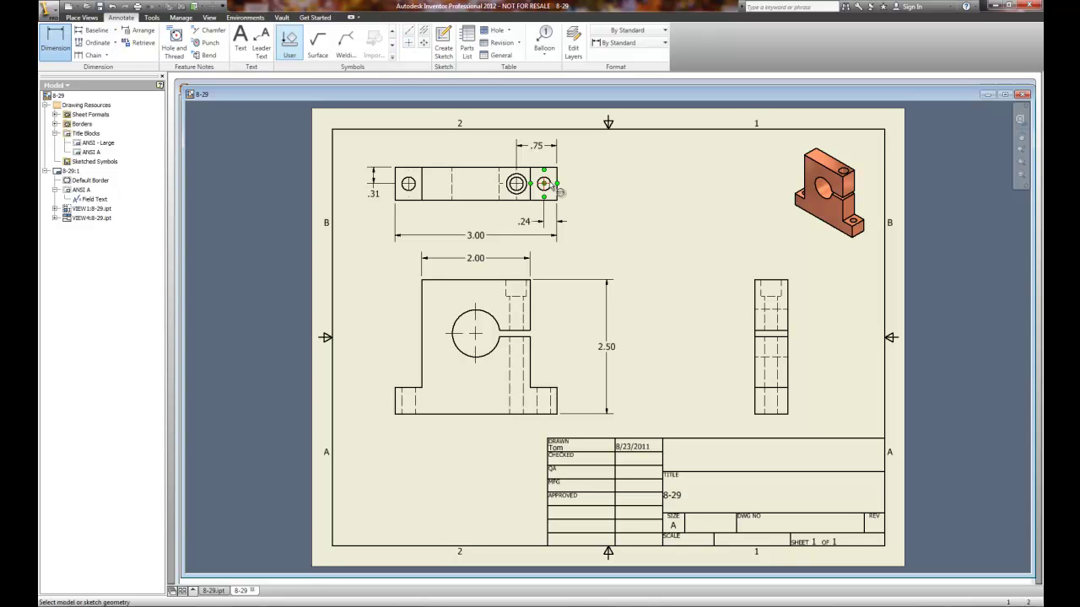
left_click(551, 179)
left_click(553, 168)
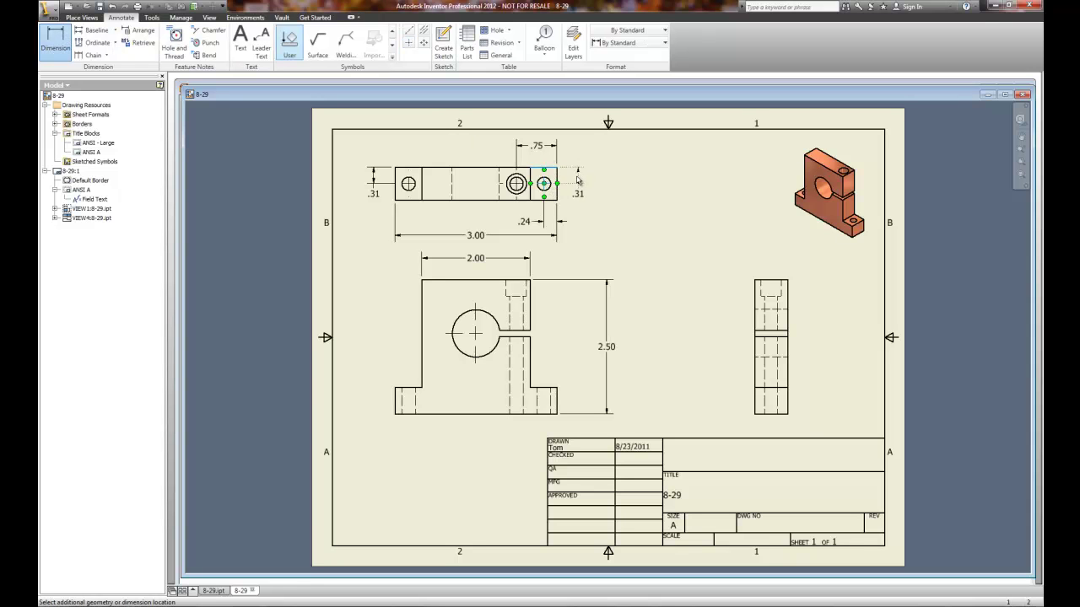
left_click(580, 181)
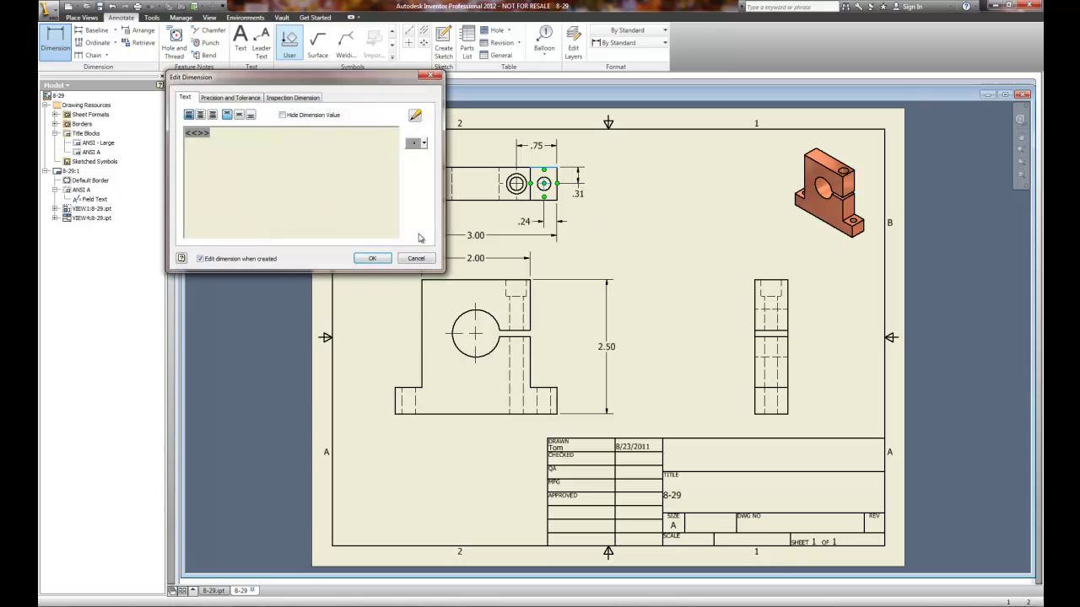
left_click(365, 258)
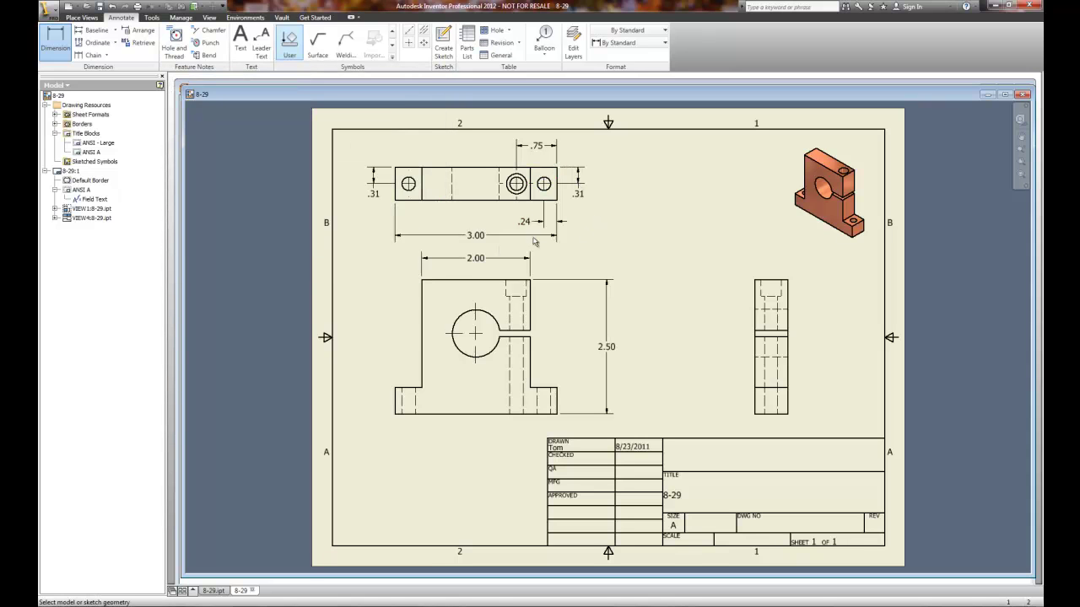
Step: End dimensioning and delete the duplicate .31 dimension at the top view's left end
right_click(377, 199)
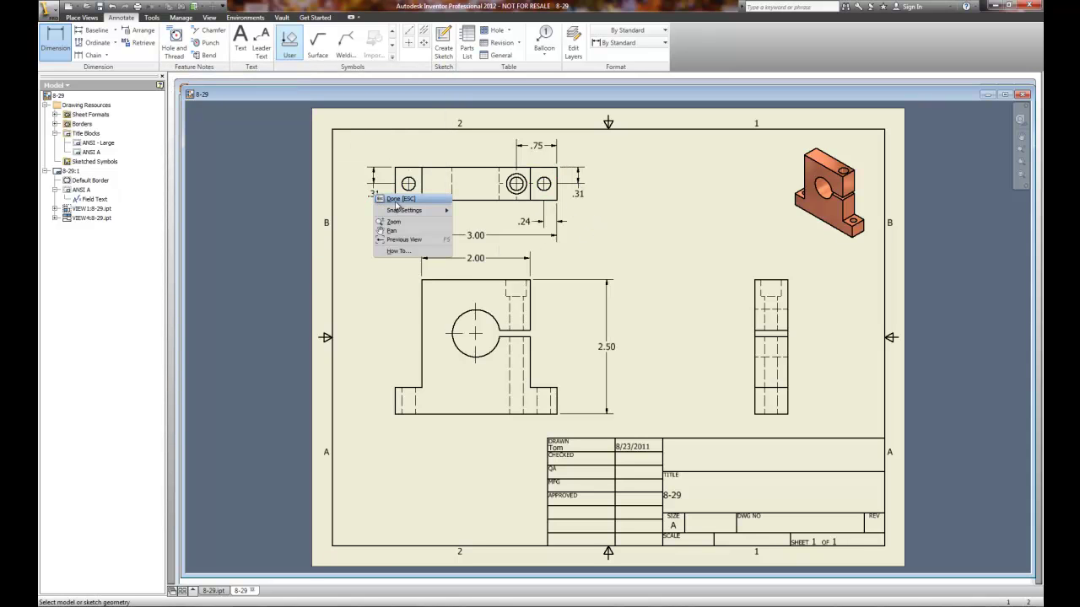
left_click(378, 199)
right_click(377, 197)
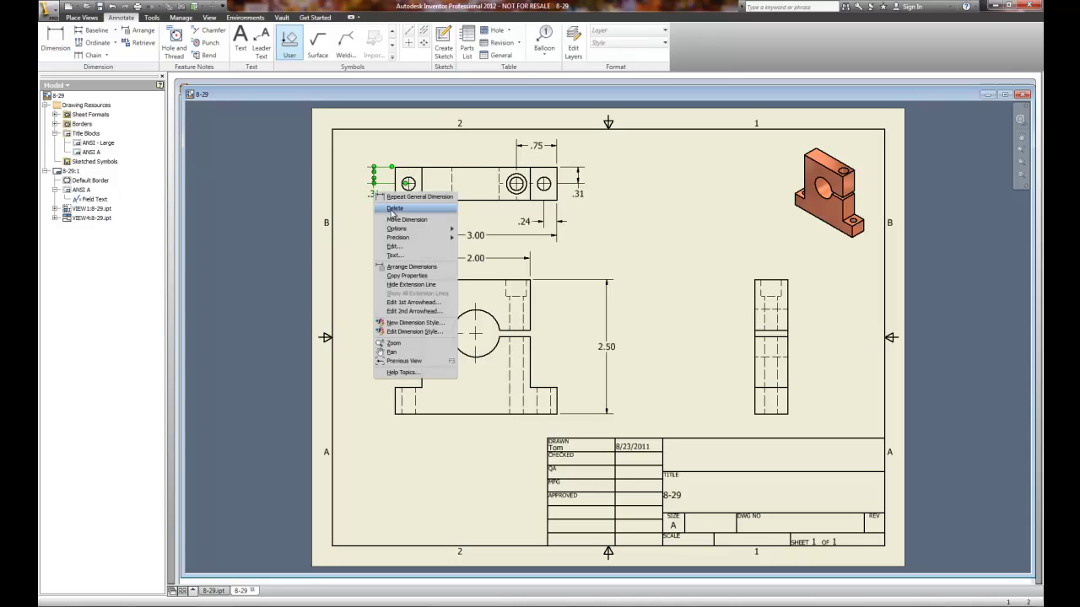
left_click(393, 209)
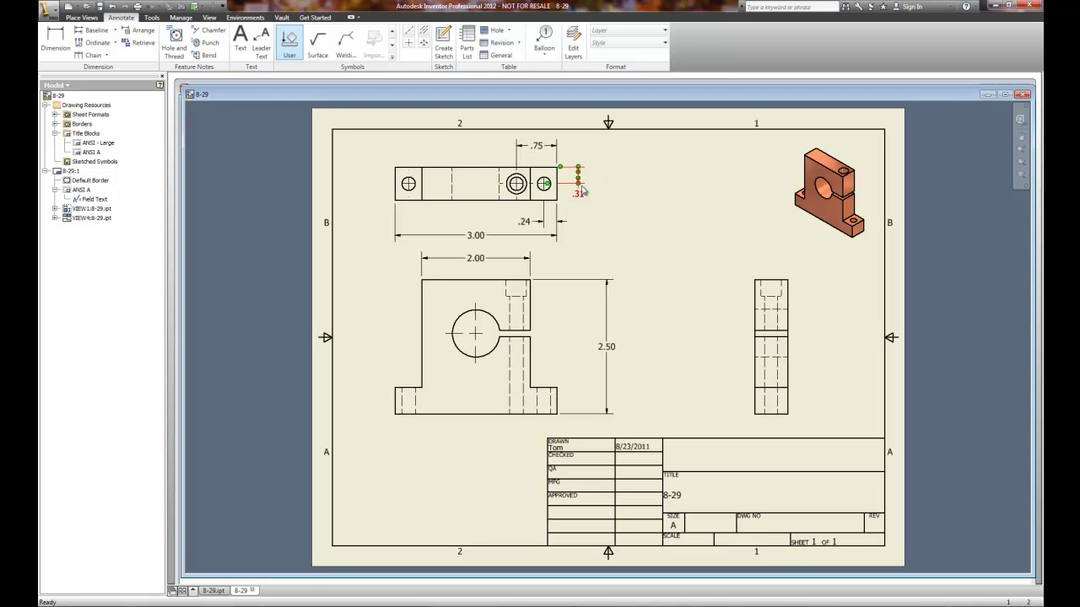
mouse_move(548, 183)
left_mouse_down()
mouse_move(546, 193)
mouse_move(507, 190)
mouse_move(547, 193)
left_mouse_up()
Step: Dimension the front view's 1.50 hole height and .50 foot height
left_click(456, 351)
key("Escape")
key("d")
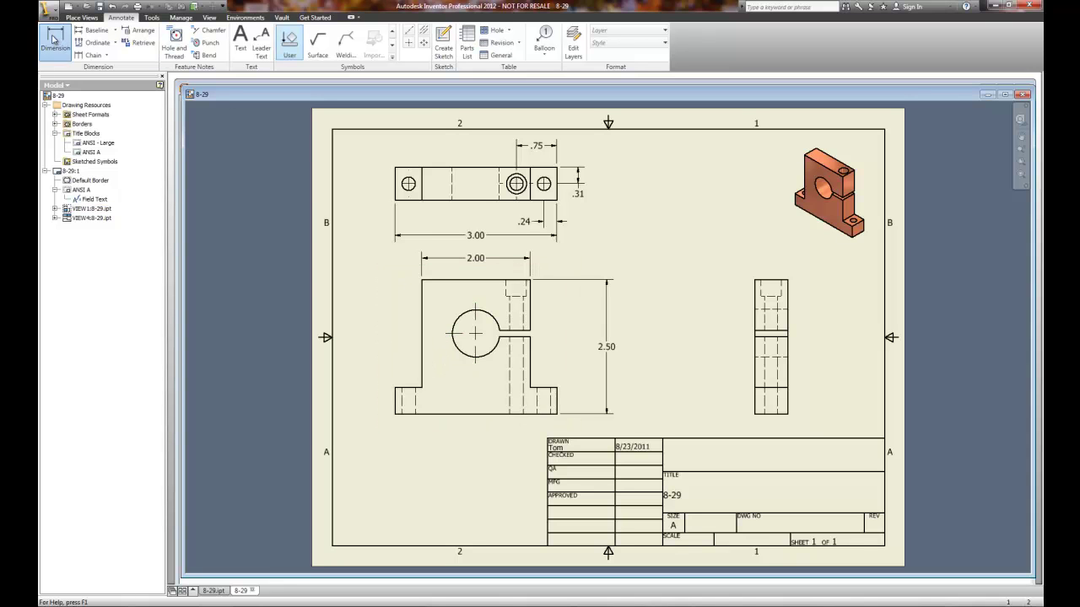
left_click(452, 337)
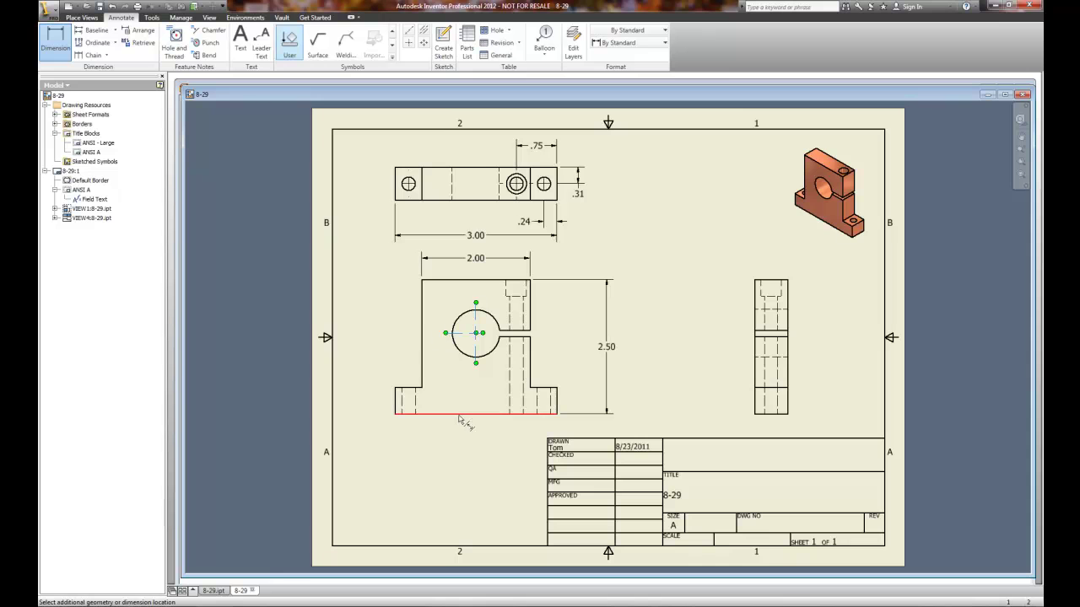
left_click(456, 415)
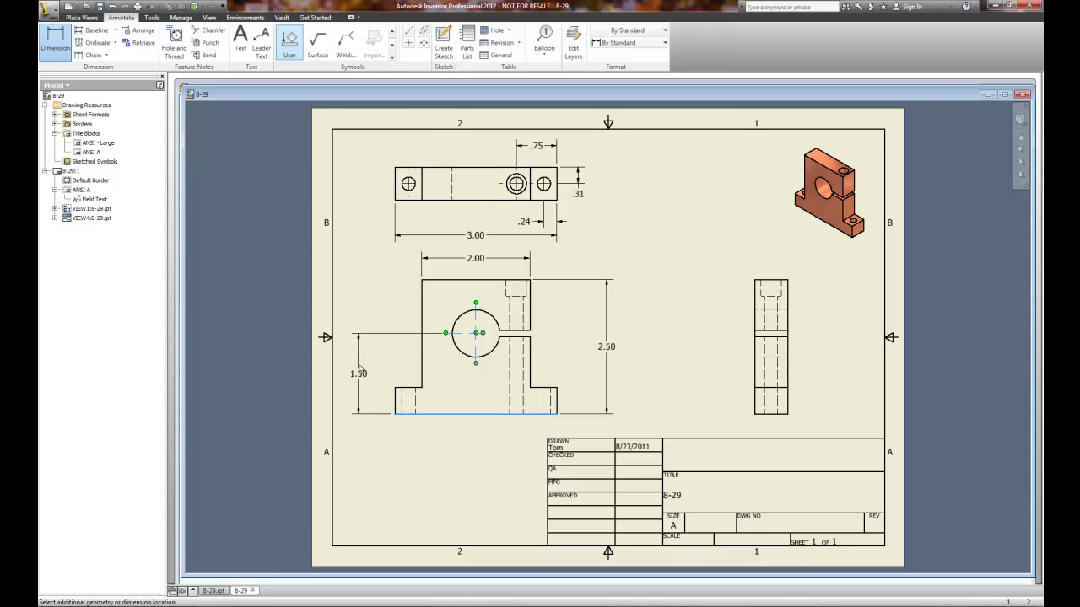
left_click(358, 405)
left_click(371, 257)
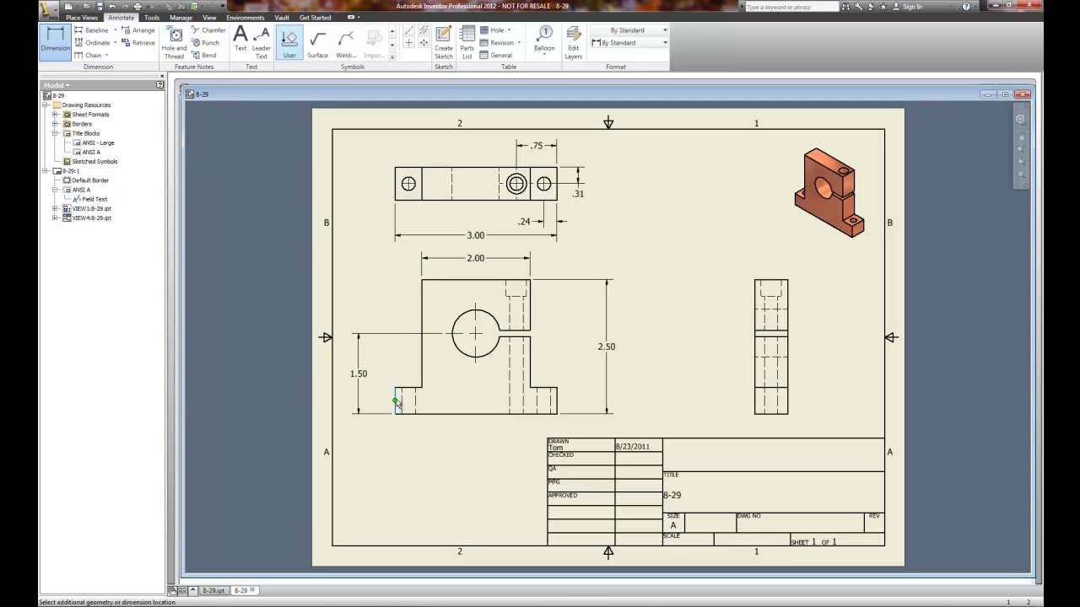
key("Escape")
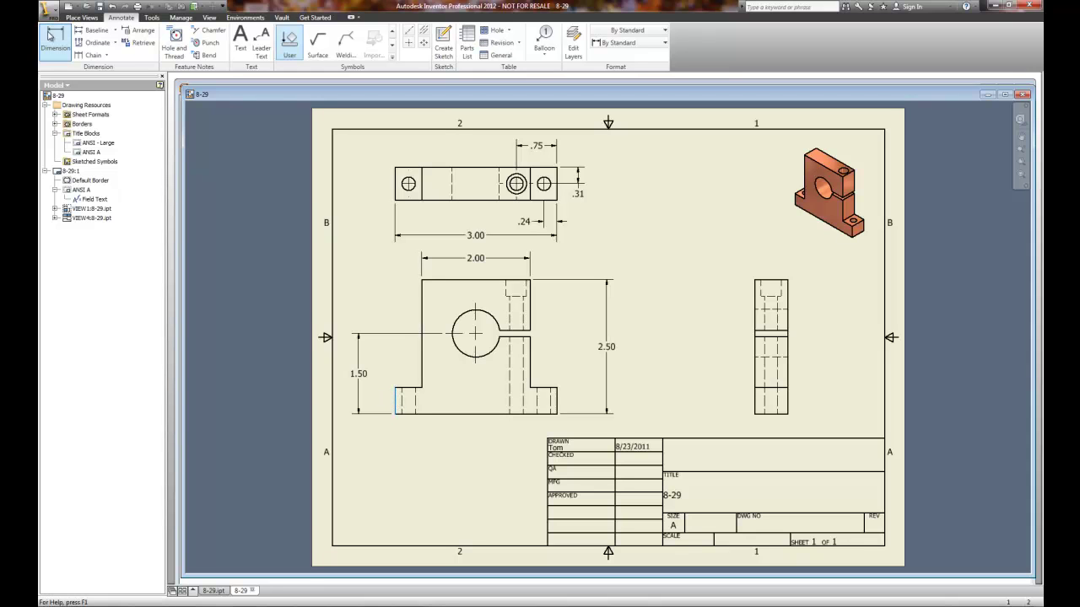
left_click(395, 408)
left_click(377, 407)
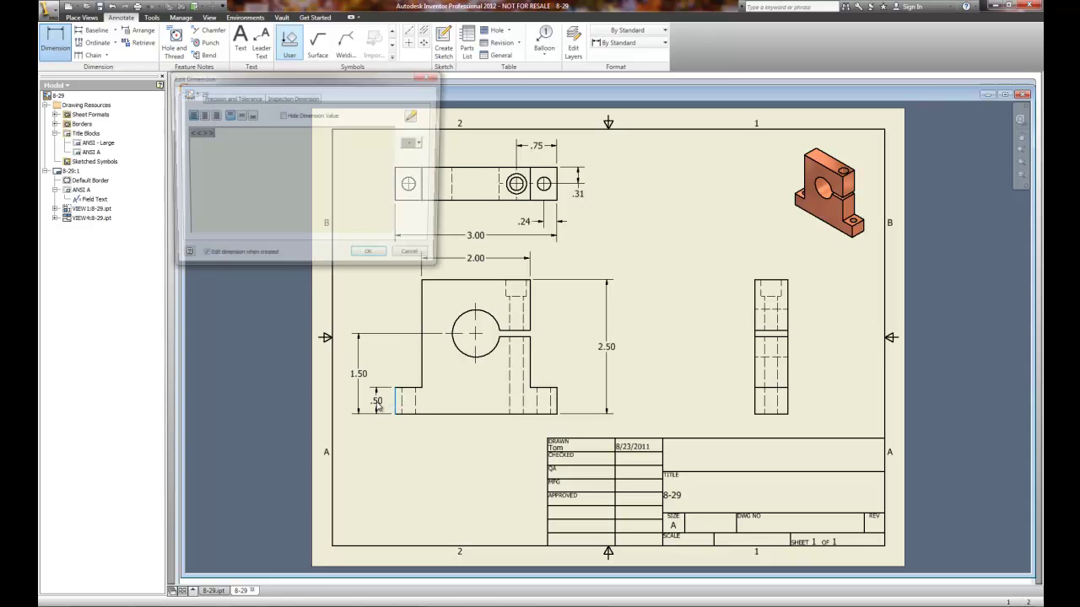
key("Return")
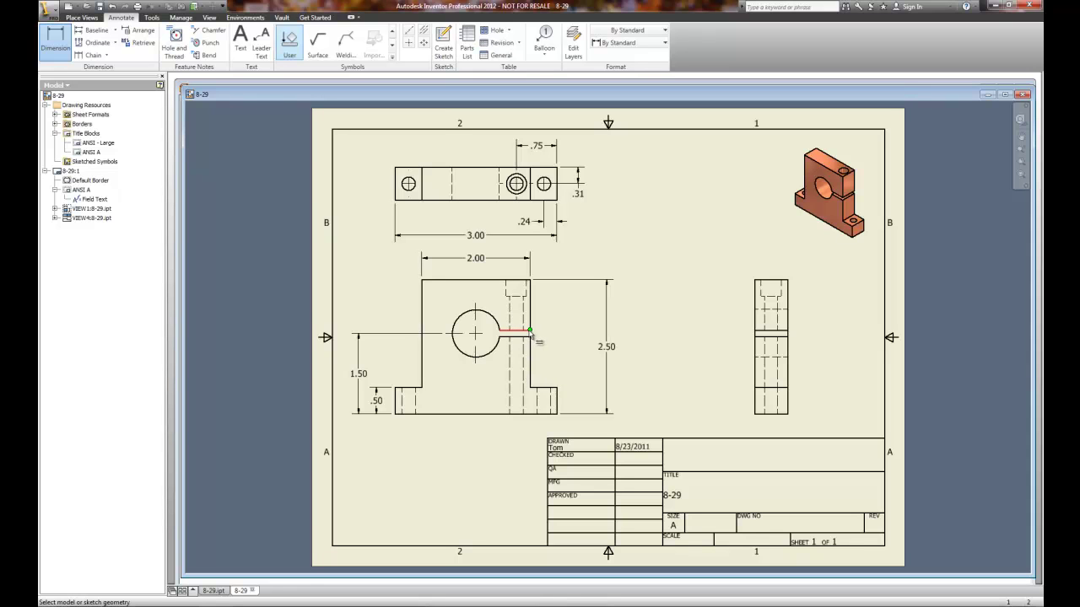
Step: Add the .12 slot and .06 offset dimensions beside the front-view hole
left_click(528, 333)
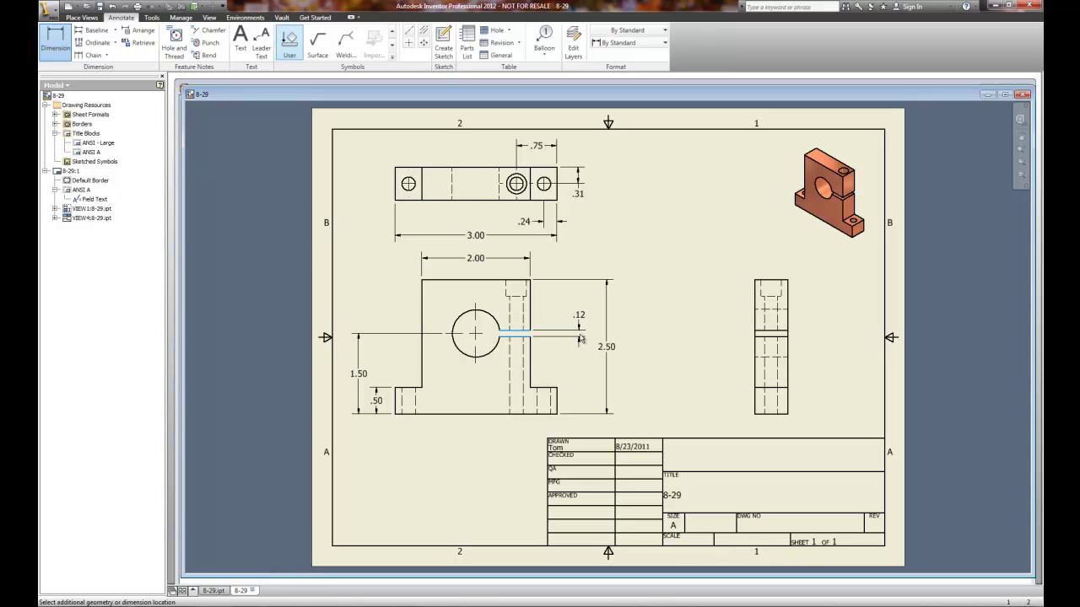
left_click(583, 338)
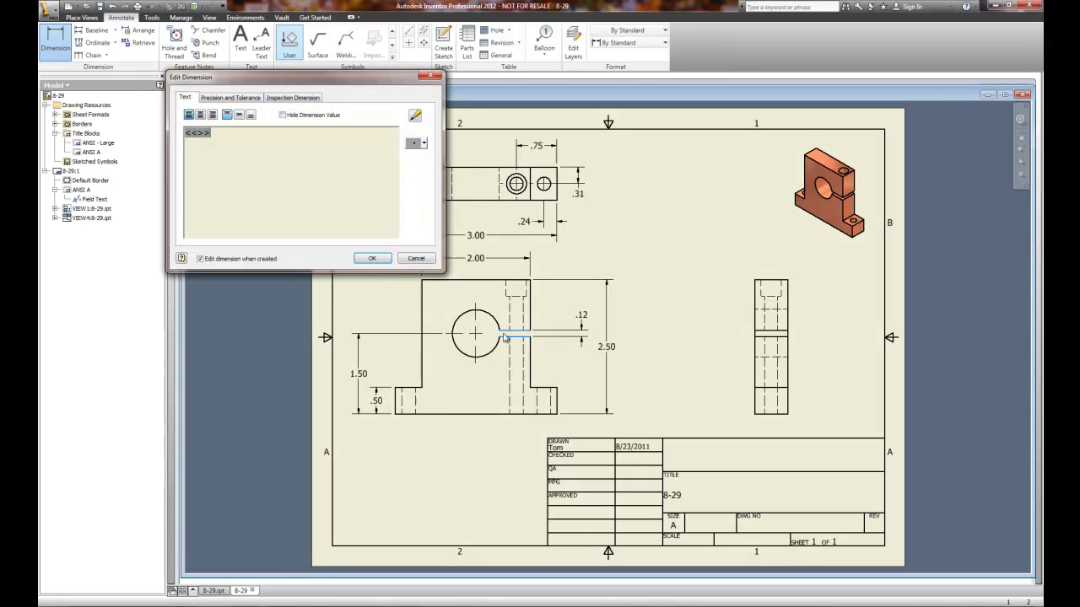
left_click(372, 257)
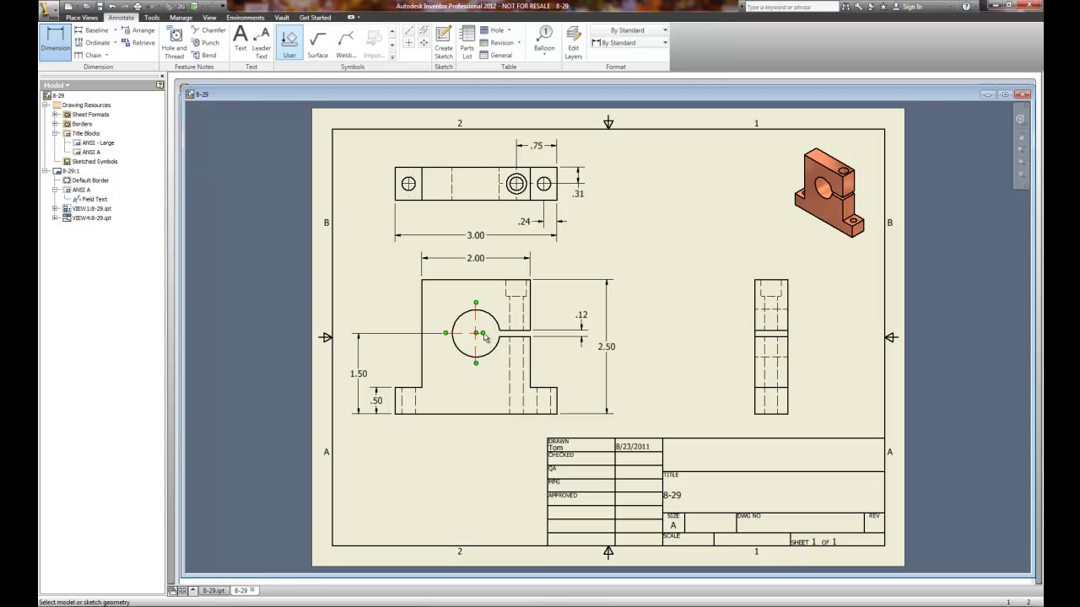
left_click(482, 335)
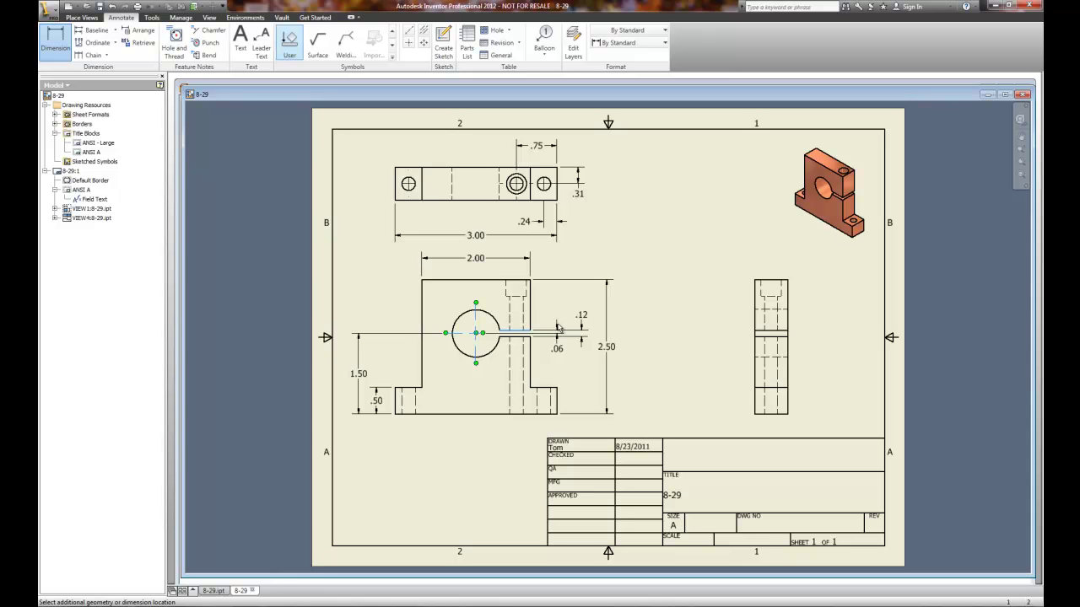
left_click(556, 332)
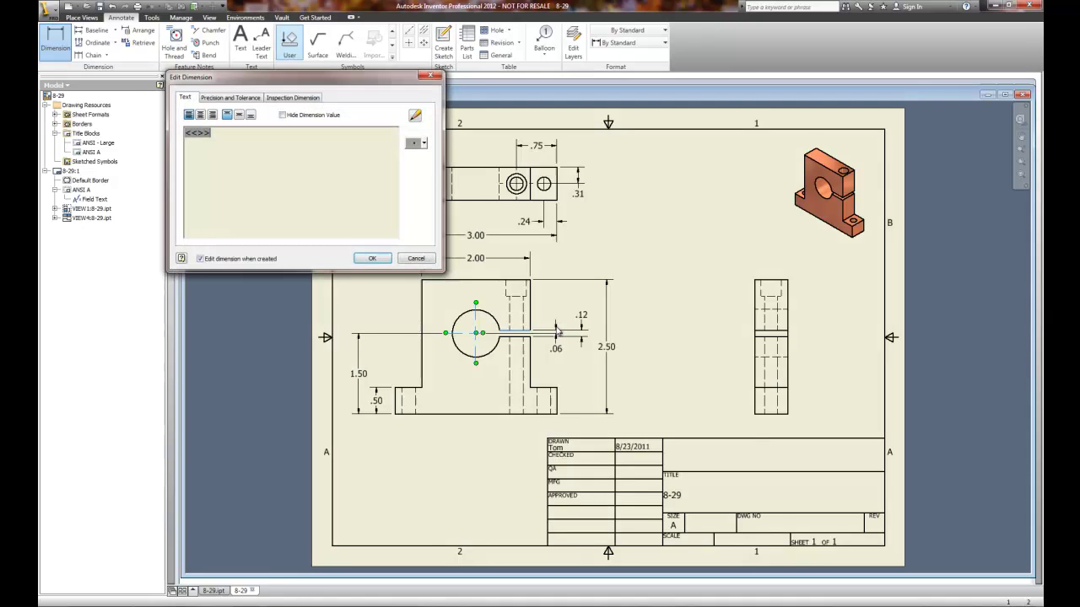
left_click(371, 260)
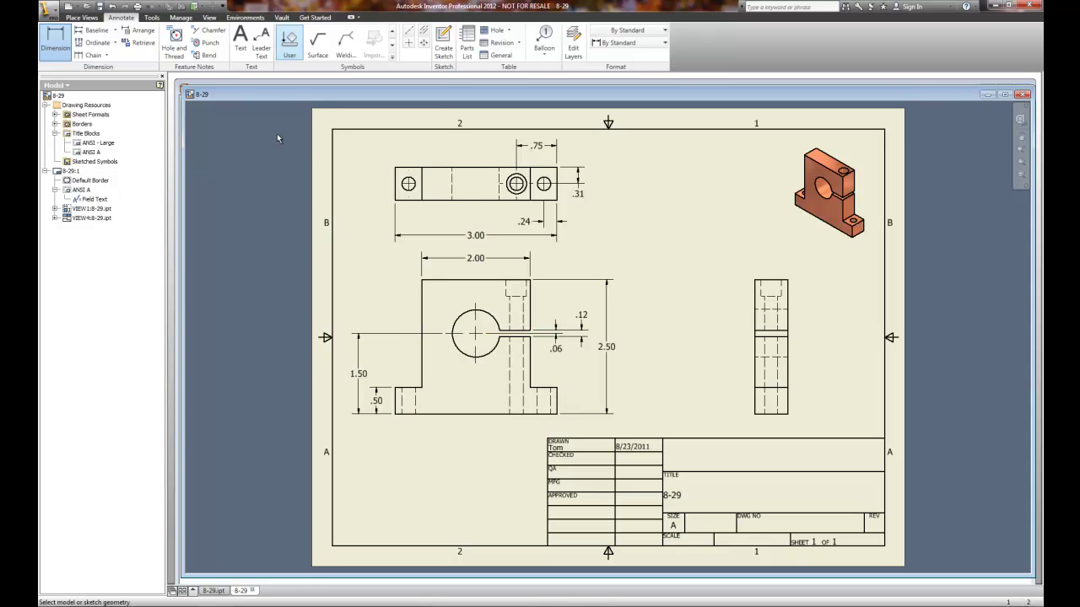
Step: Add the .50 top-view hole position and the .62 side-view width dimensions
left_click(396, 190)
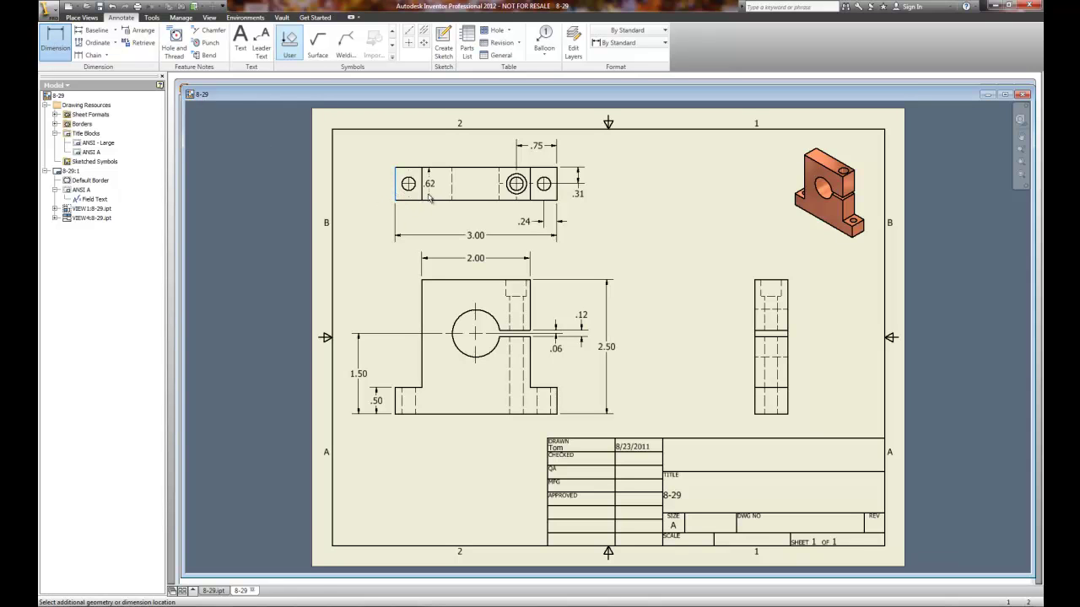
left_click(422, 192)
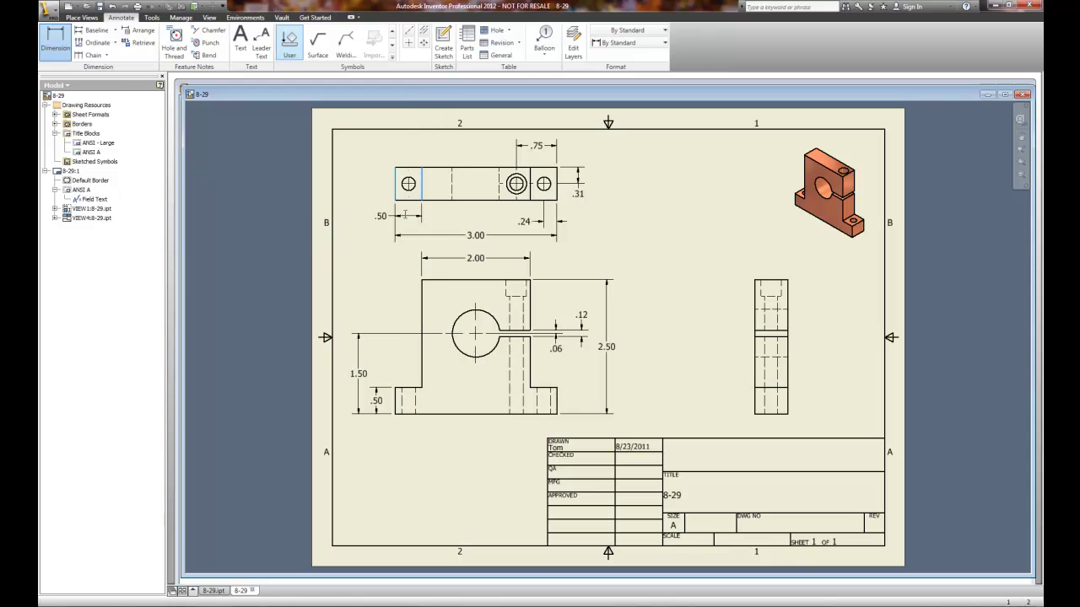
left_click(405, 215)
left_click(372, 258)
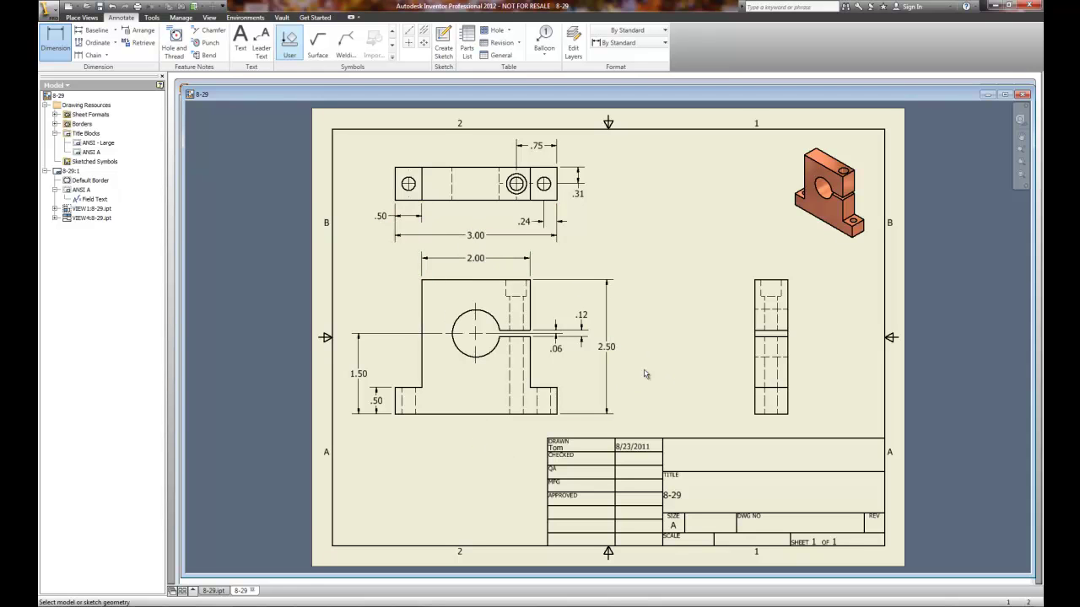
left_click(777, 279)
left_click(776, 260)
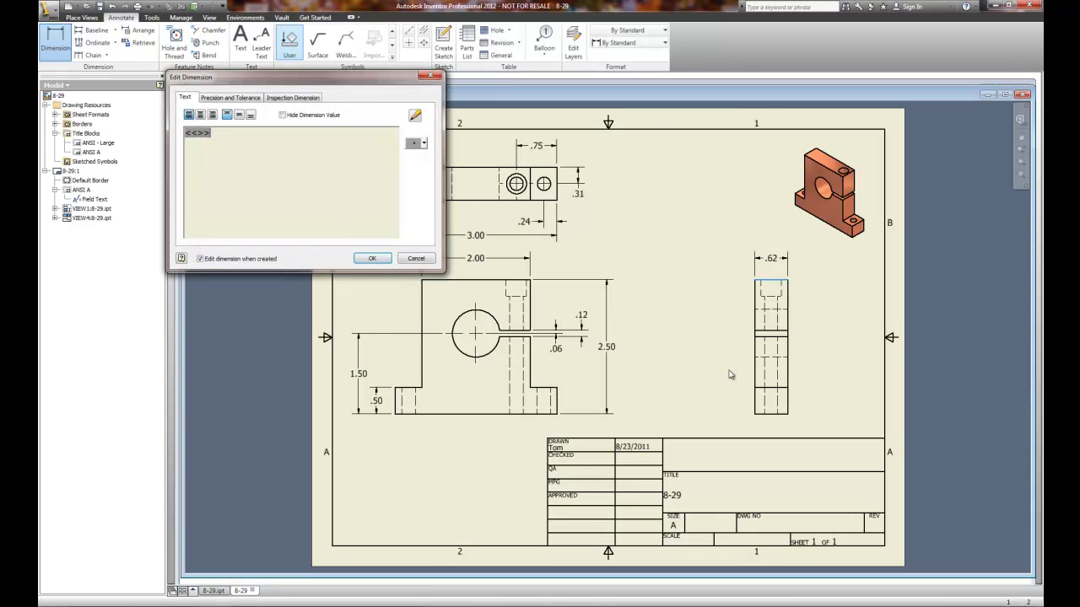
left_click(371, 259)
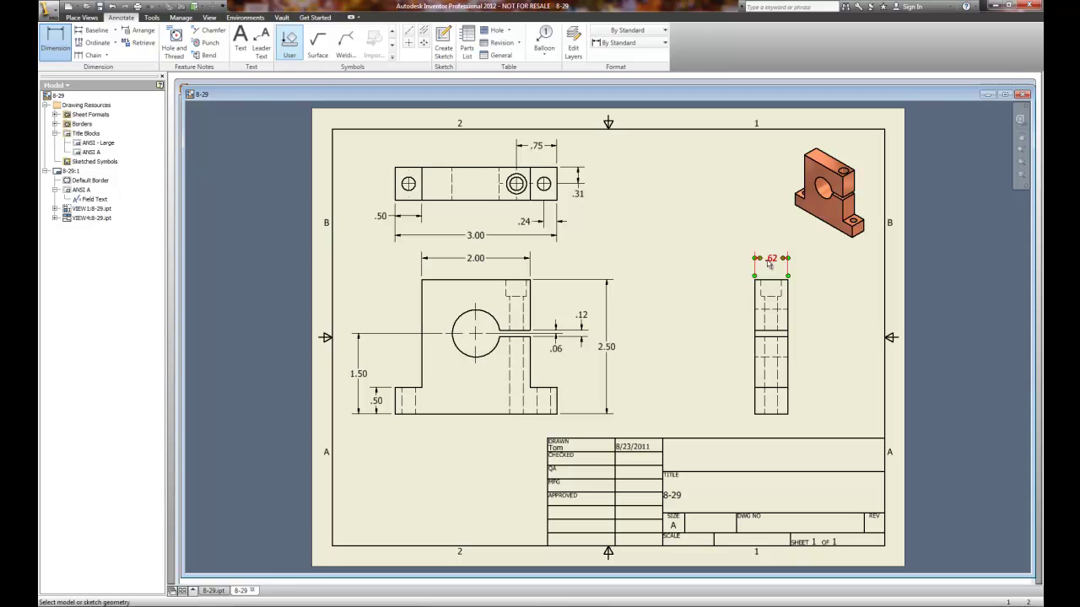
Step: End dimensioning and set the side-view width to 2.12 precision so it reads .62
right_click(769, 264)
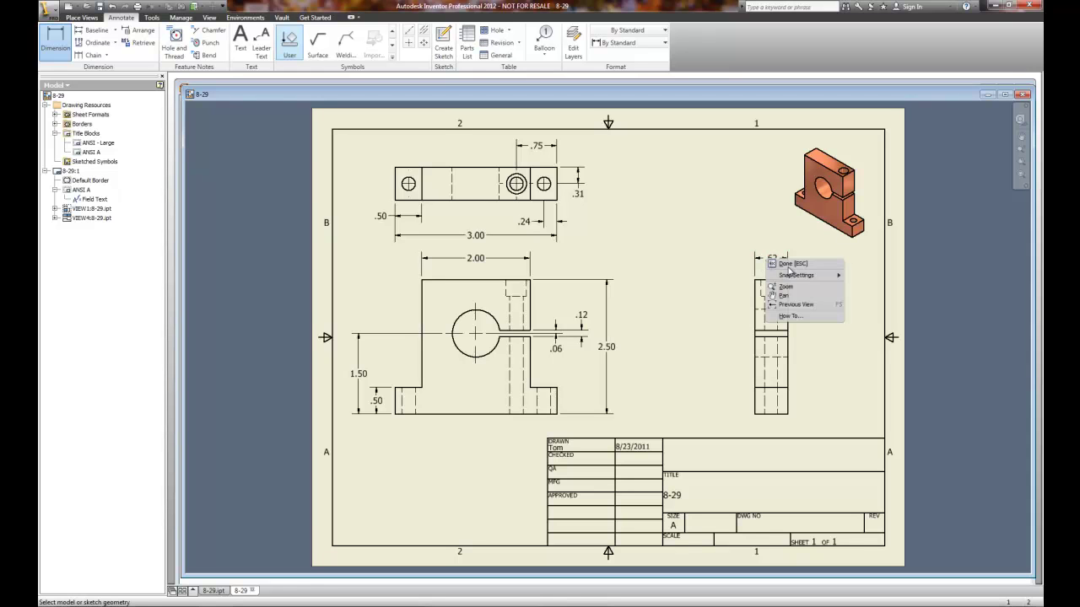
left_click(773, 263)
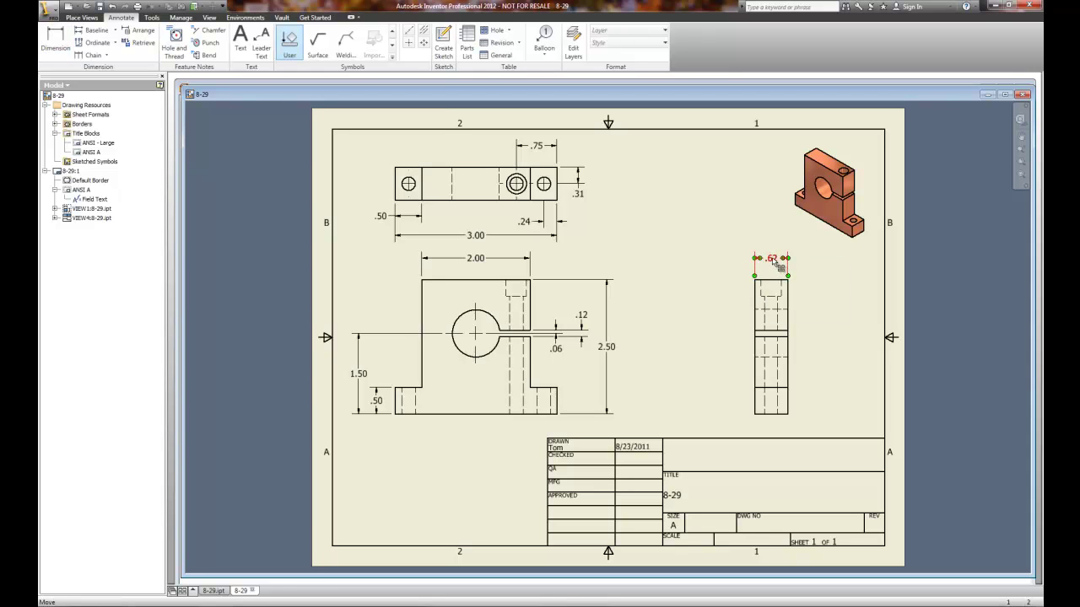
right_click(774, 262)
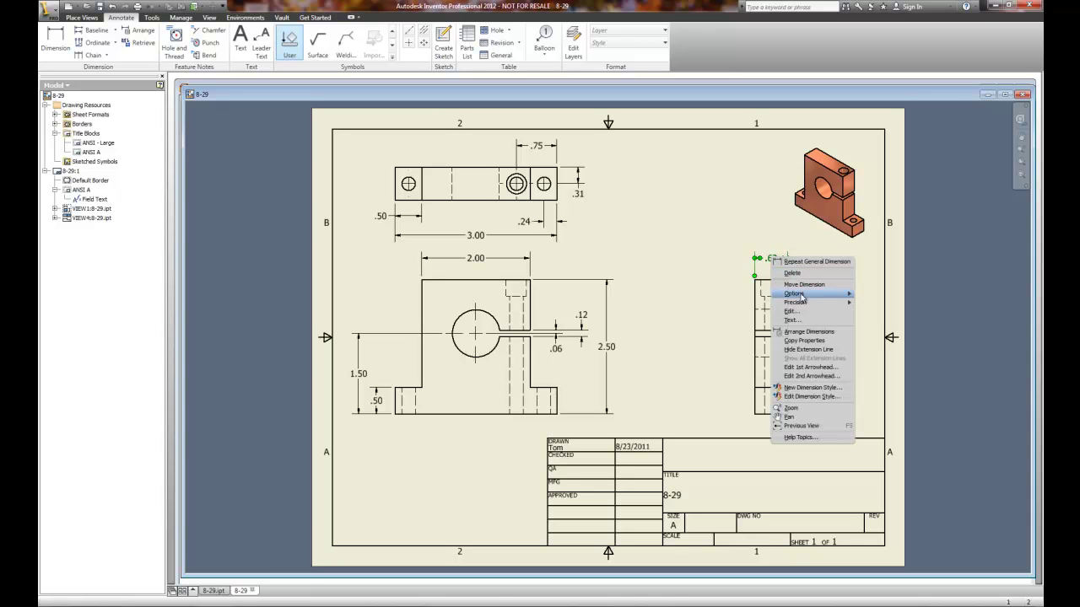
mouse_move(800, 305)
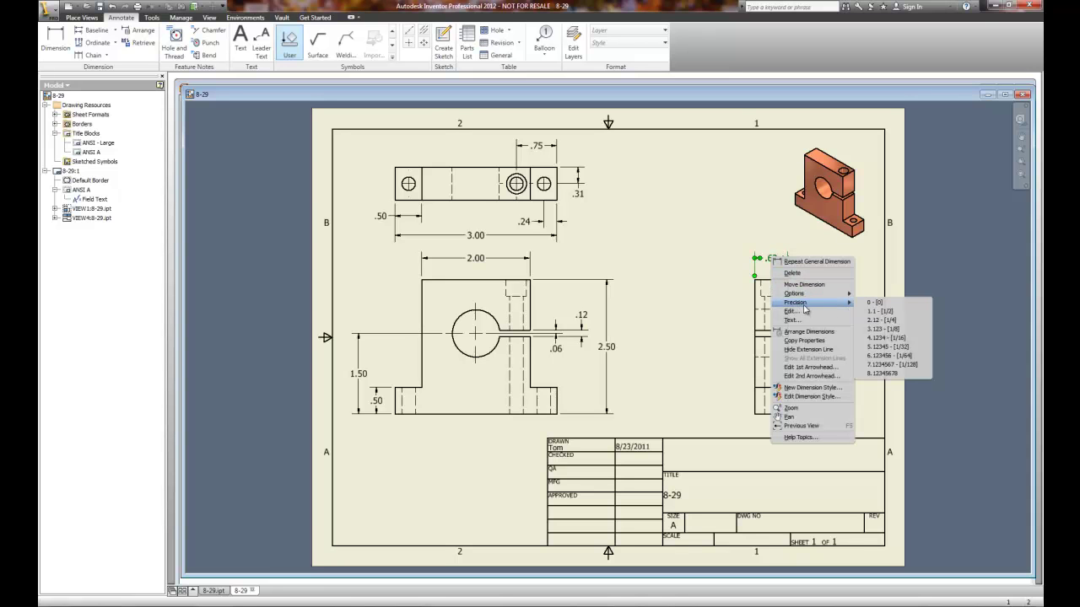
left_click(883, 337)
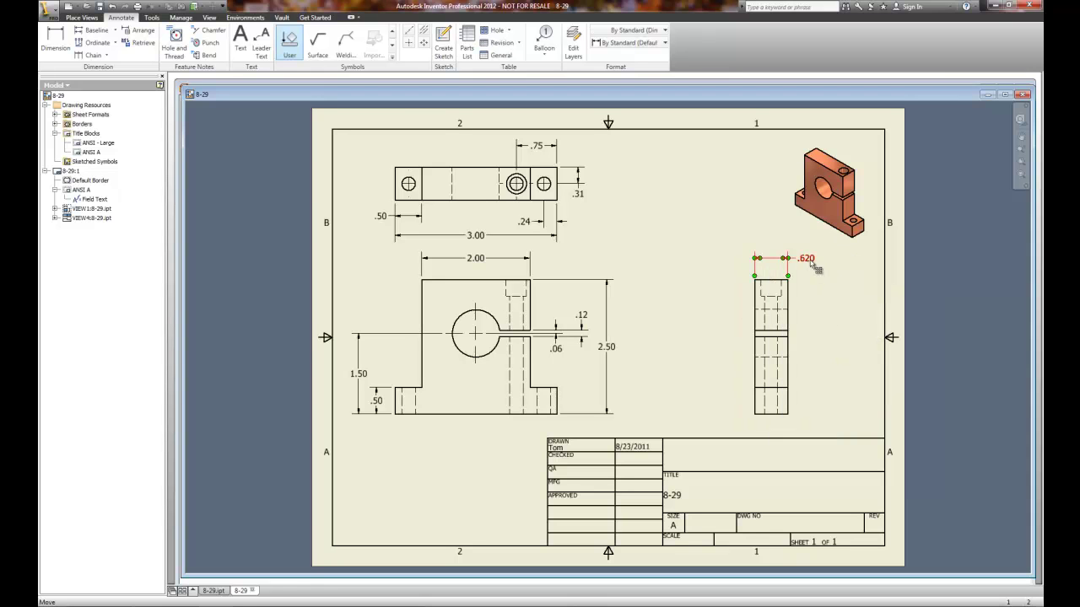
right_click(814, 266)
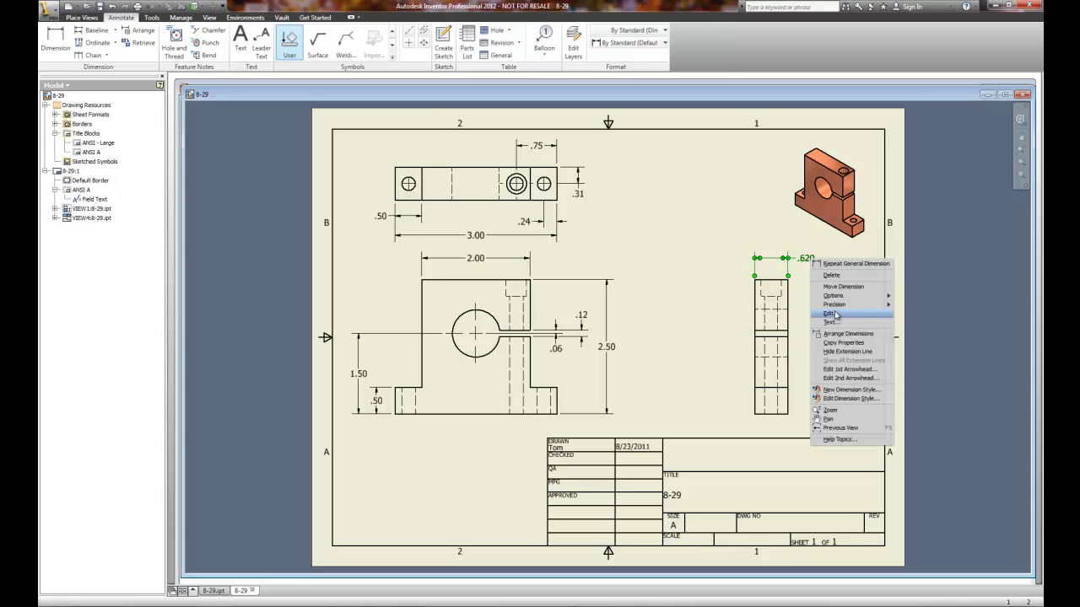
mouse_move(844, 310)
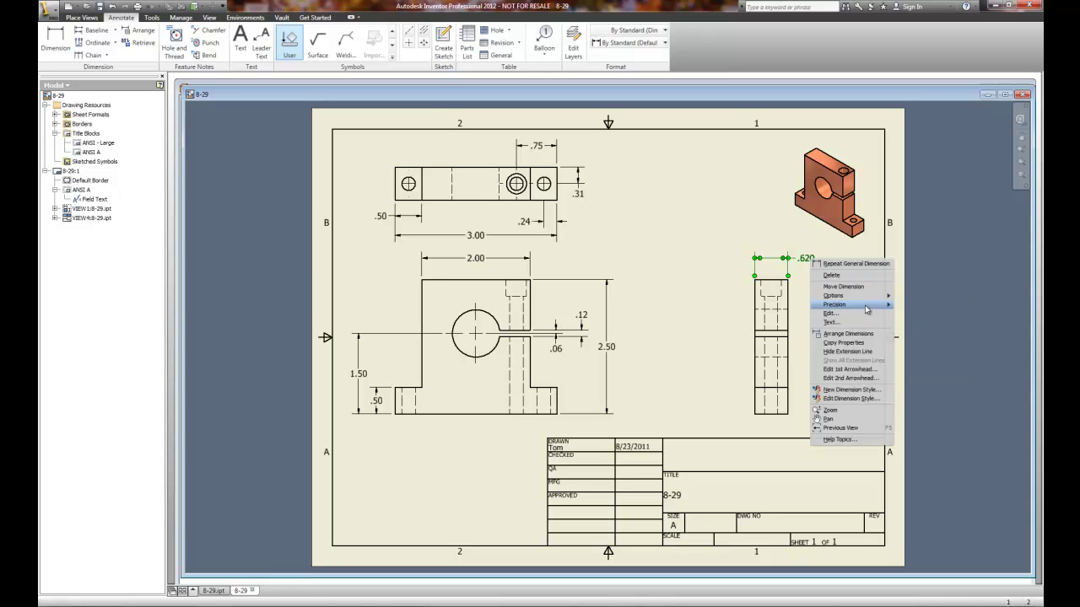
mouse_move(888, 309)
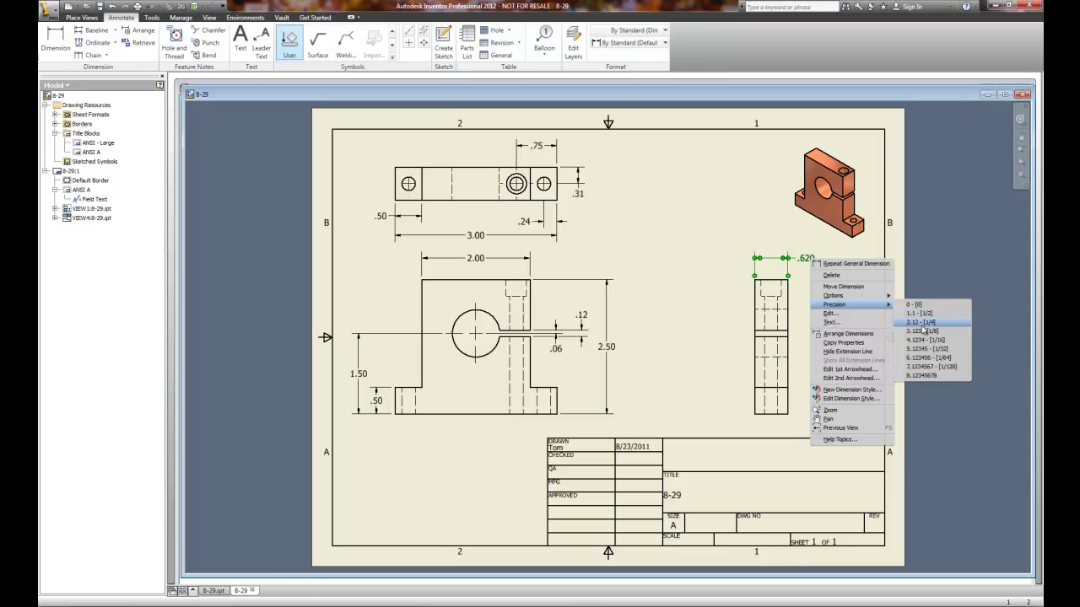
left_click(921, 322)
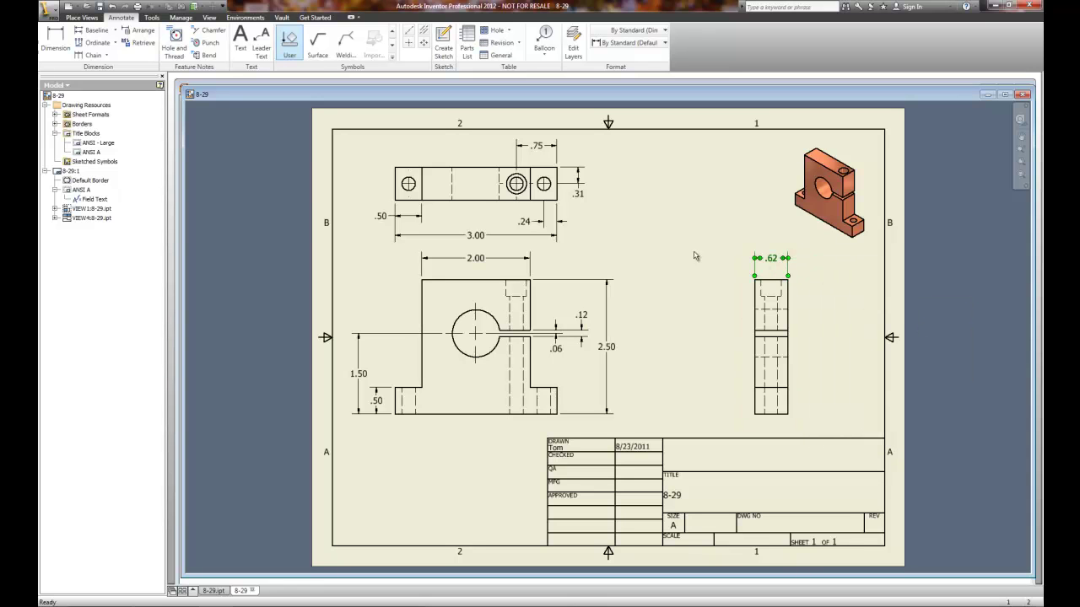
Step: Move the .06 dimension up to sit level with the .12 dimension
key("Escape")
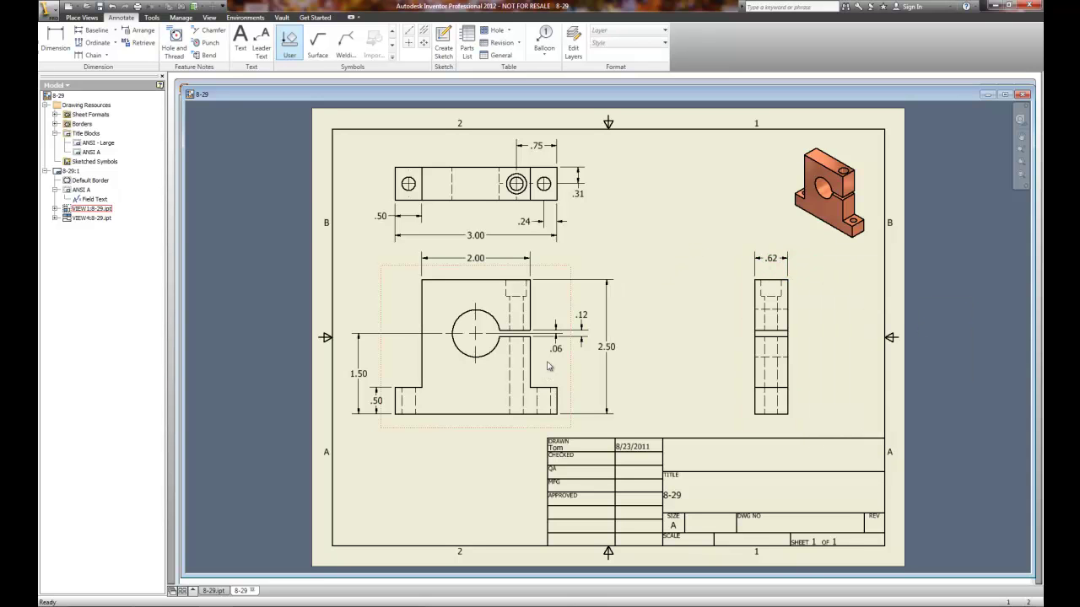
left_click_drag(558, 355, 559, 320)
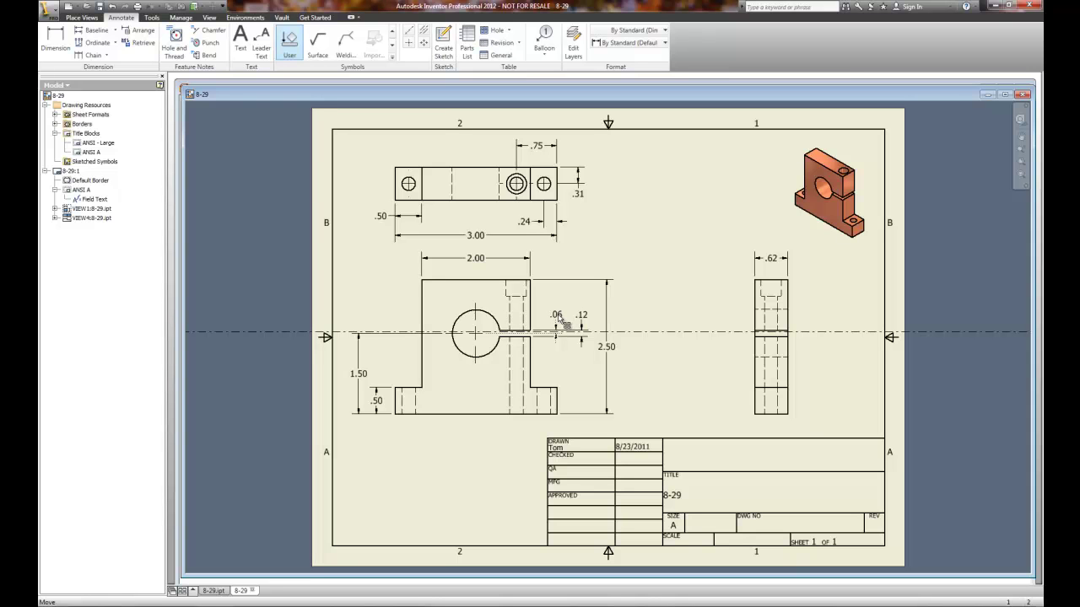
left_click_drag(563, 322, 563, 324)
left_click(577, 384)
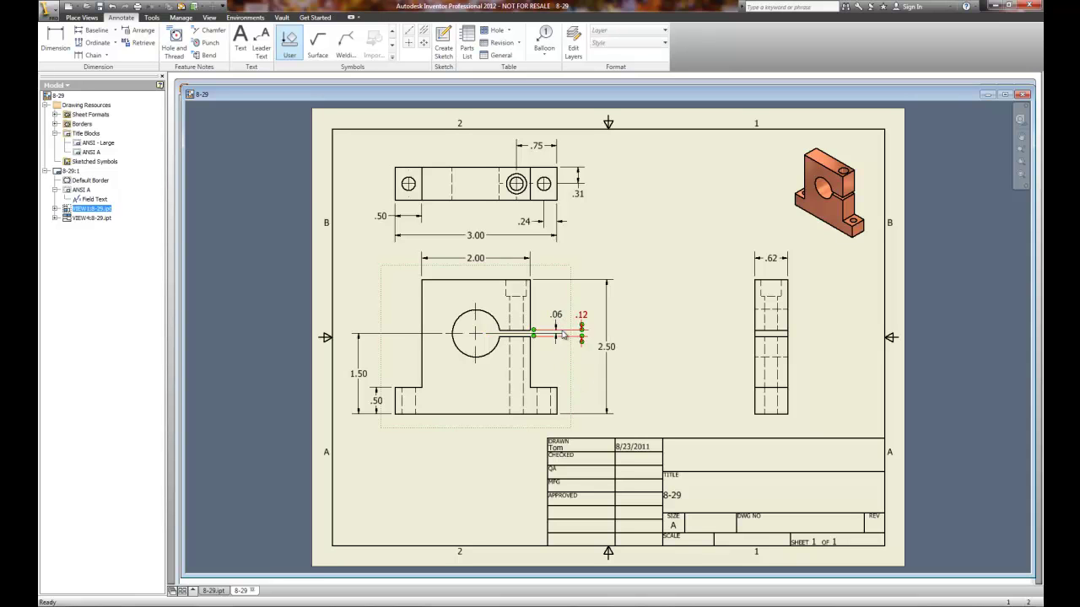
Step: Zoom and pan the sheet to bring the top view into focus
scroll(568, 342, "down", 2)
scroll(568, 341, "up", 4)
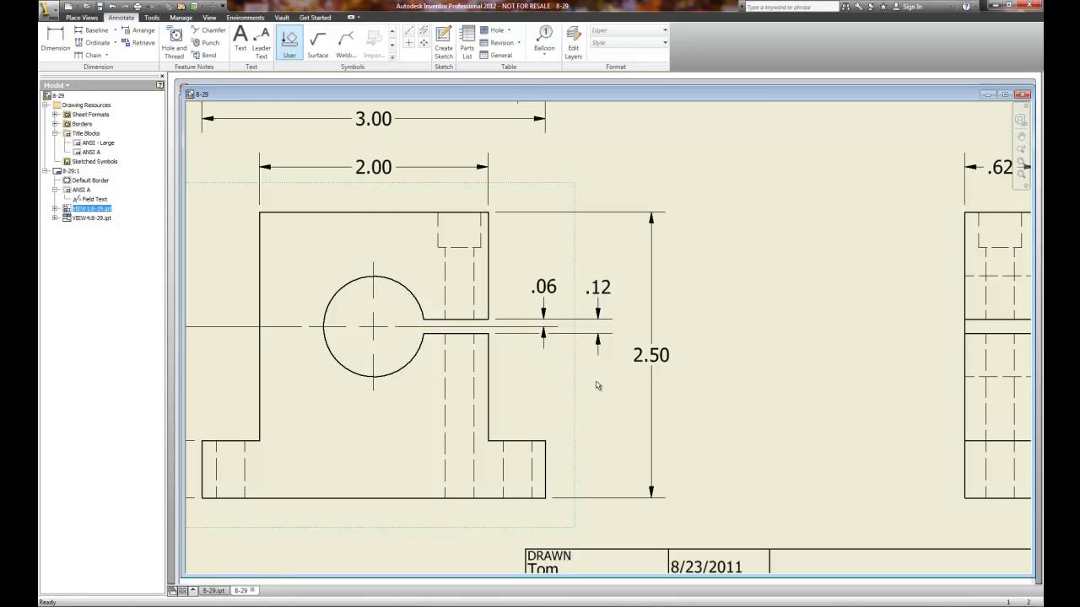
scroll(595, 381, "down", 3)
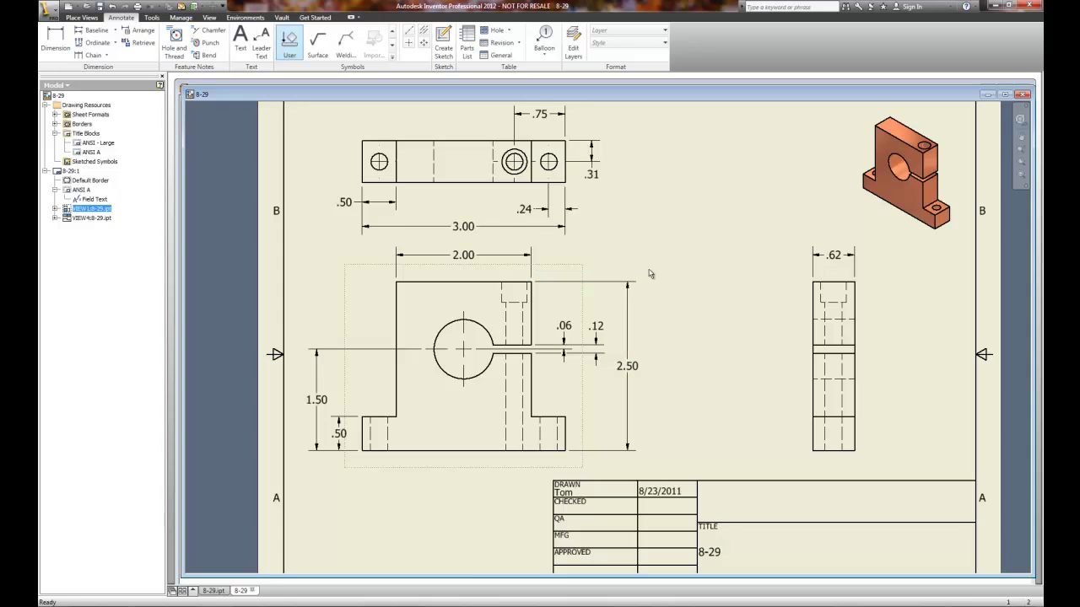
scroll(650, 273, "down", 3)
scroll(653, 266, "up", 4)
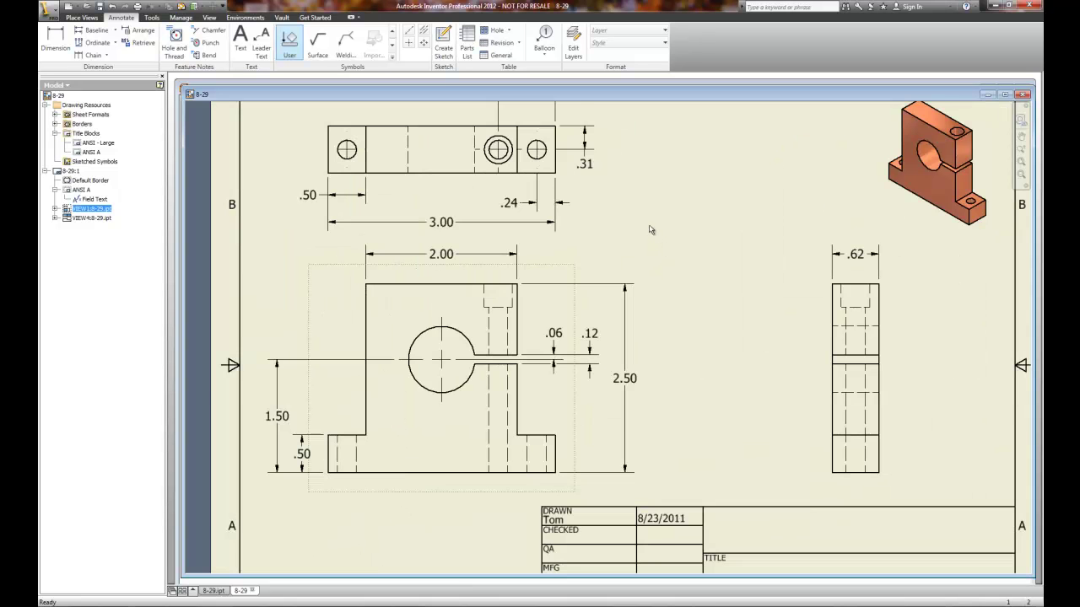
scroll(648, 229, "up", 2)
scroll(641, 222, "down", 1)
middle_click_drag(669, 255, 704, 323)
scroll(703, 322, "down", 2)
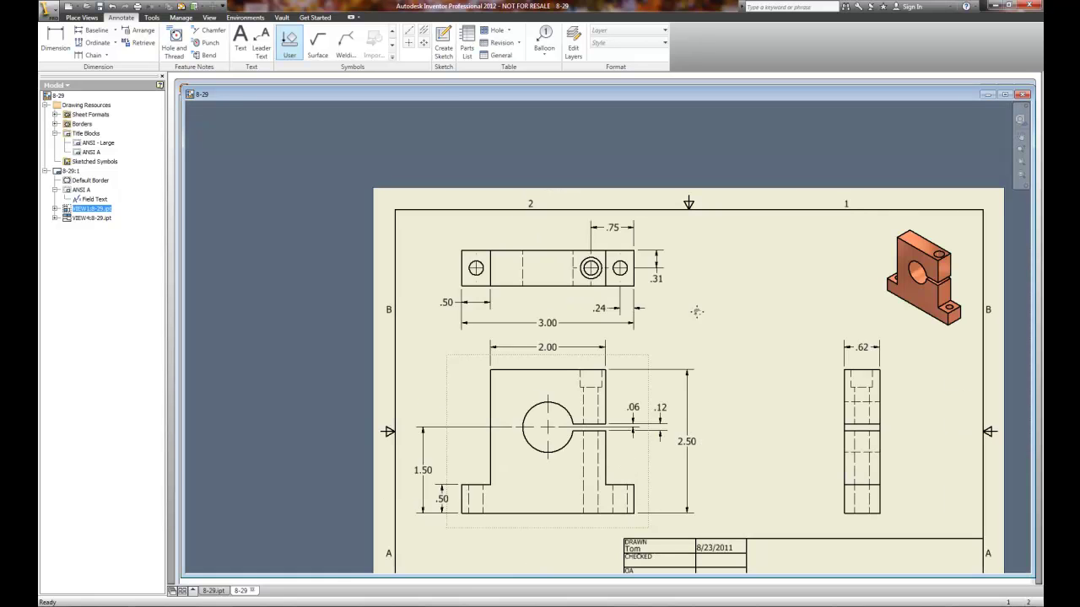
scroll(632, 297, "up", 3)
scroll(612, 299, "up", 2)
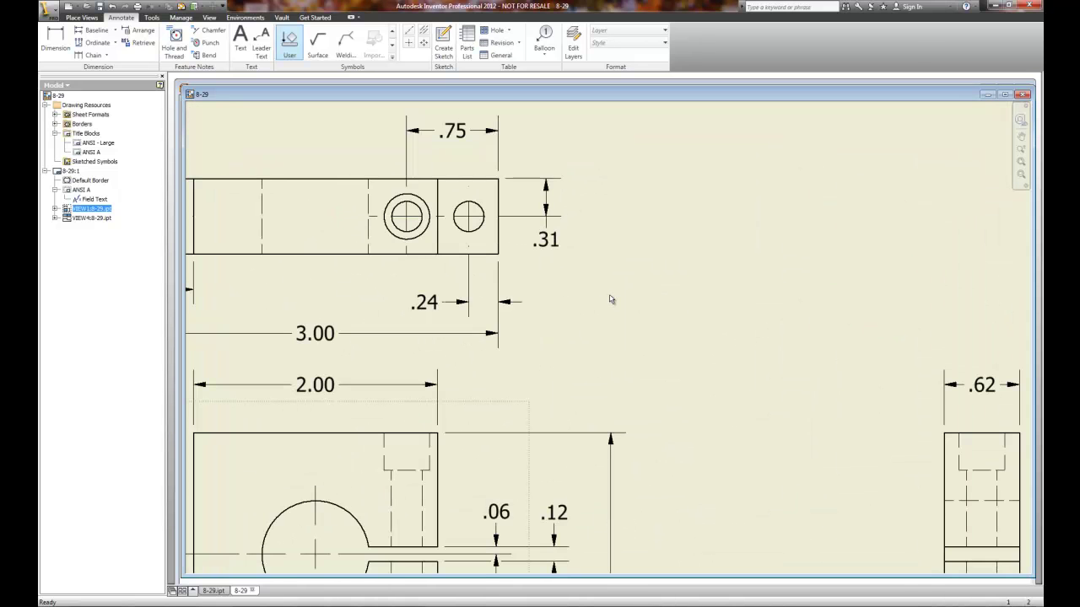
scroll(579, 299, "up", 1)
middle_click_drag(579, 298, 710, 344)
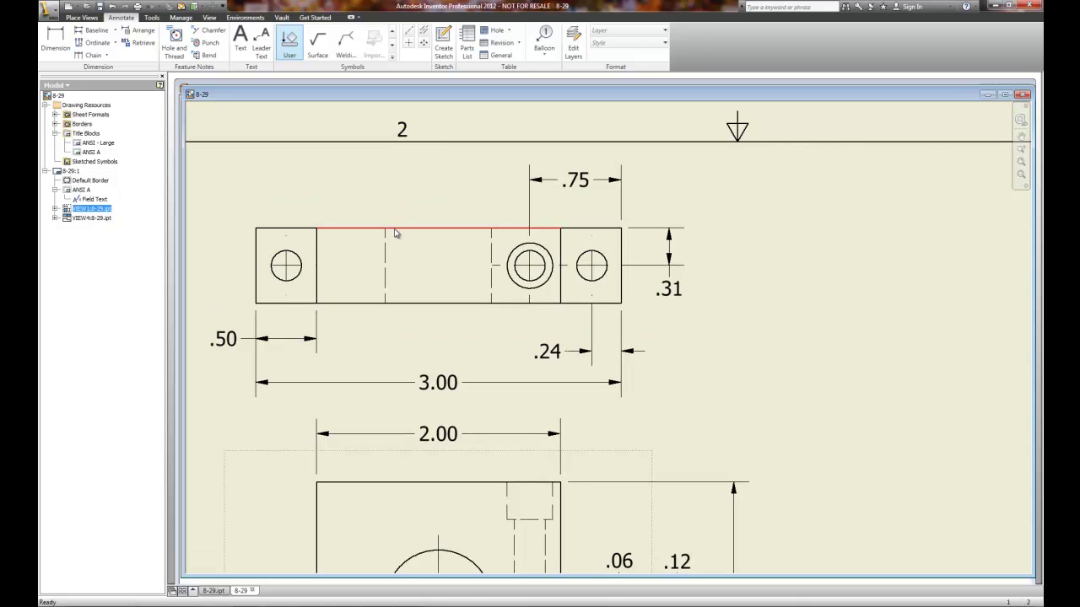
Step: Place the counterbore hole note and the left hole's Ø.25 THRU note above the top view
left_click(176, 48)
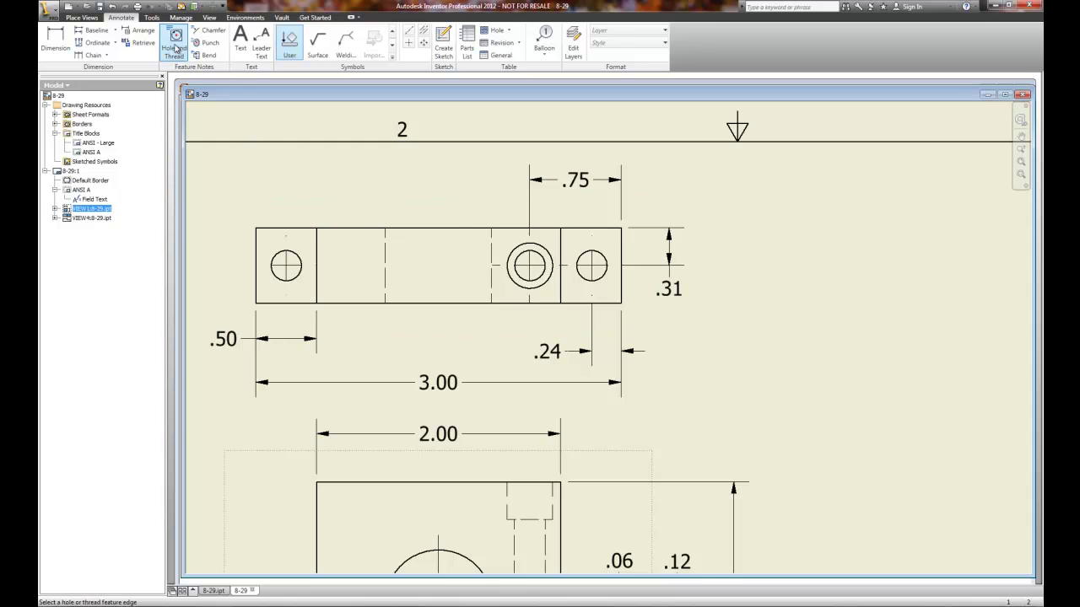
left_click(516, 248)
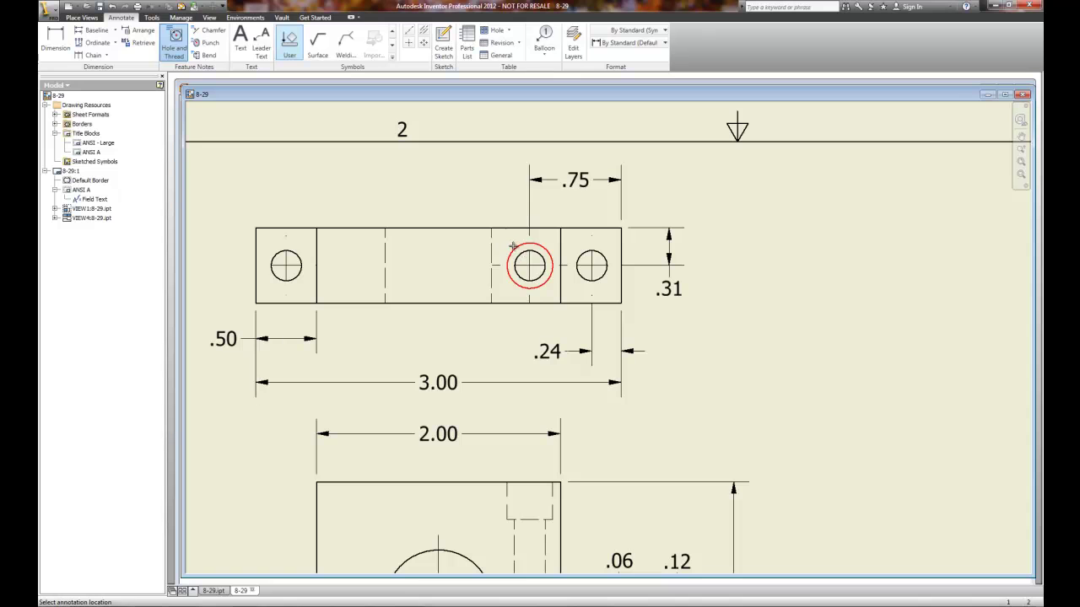
left_click(476, 170)
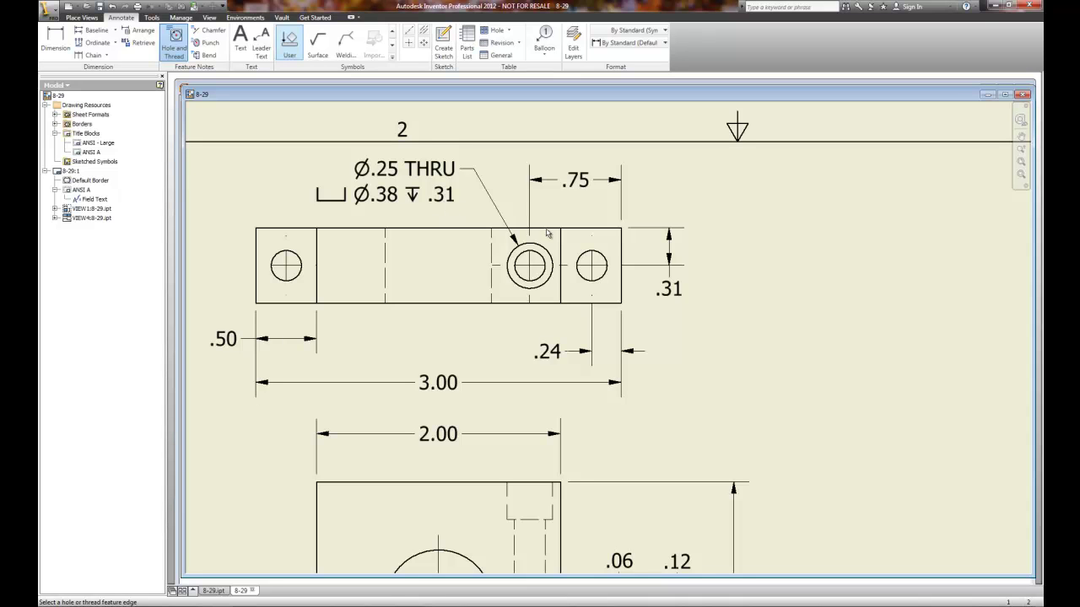
left_click(284, 259)
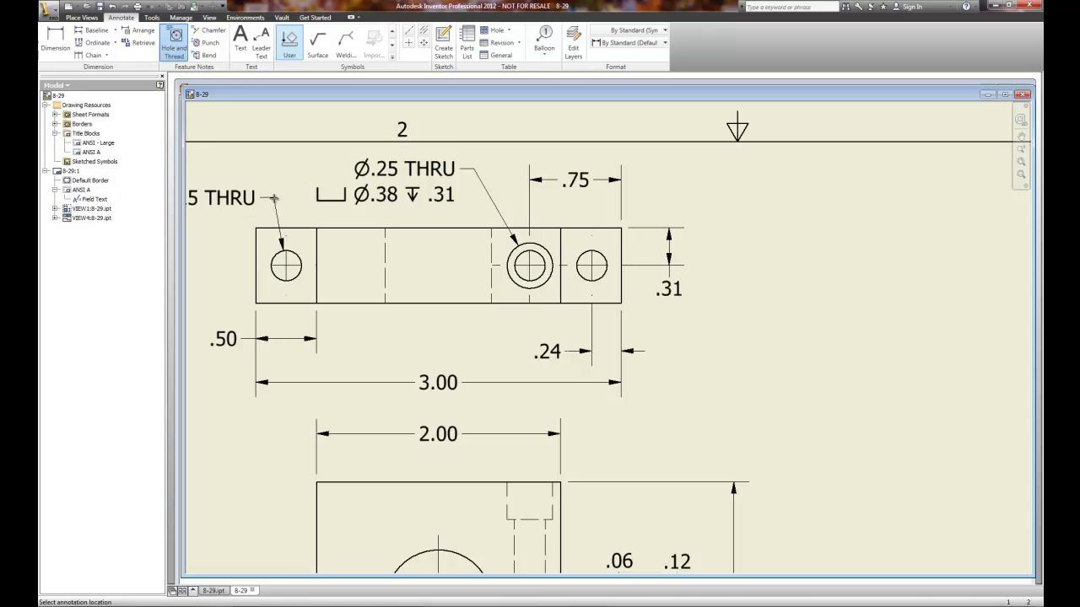
left_click(273, 198)
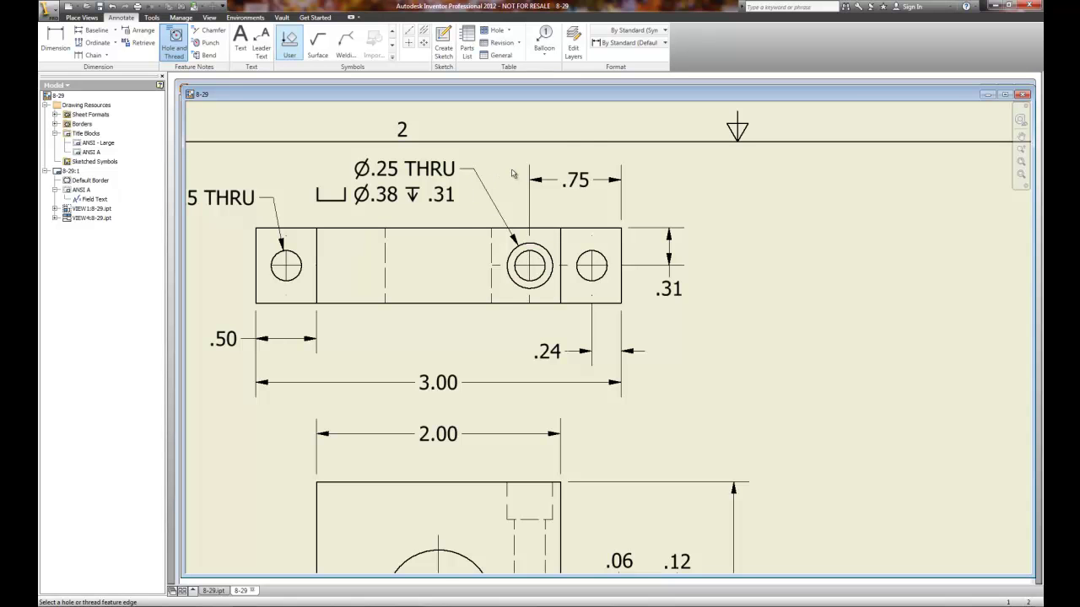
scroll(359, 264, "up", 3)
scroll(360, 264, "down", 3)
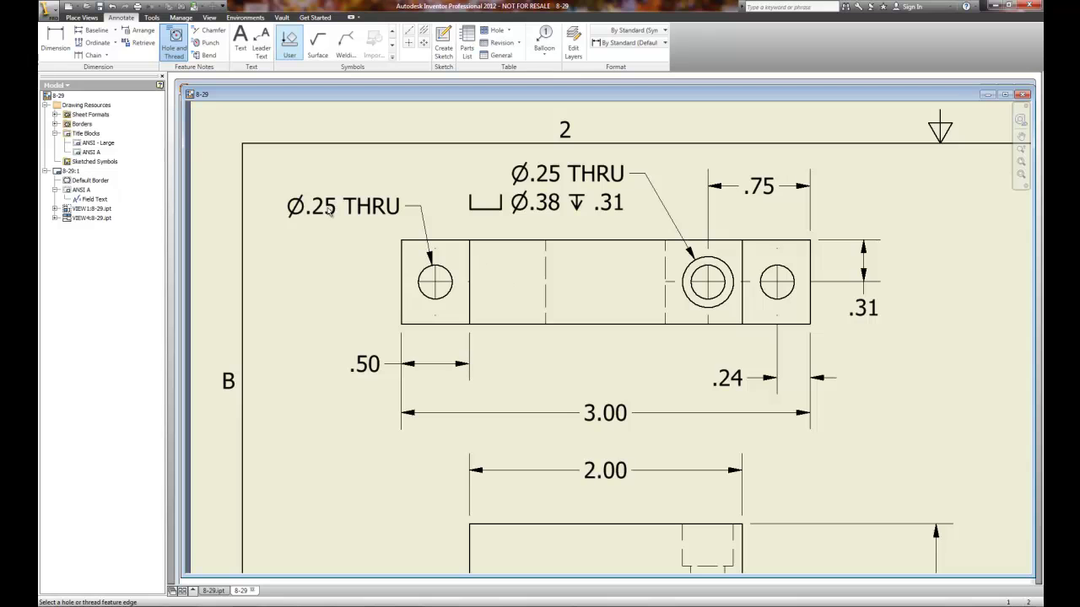
right_click(328, 211)
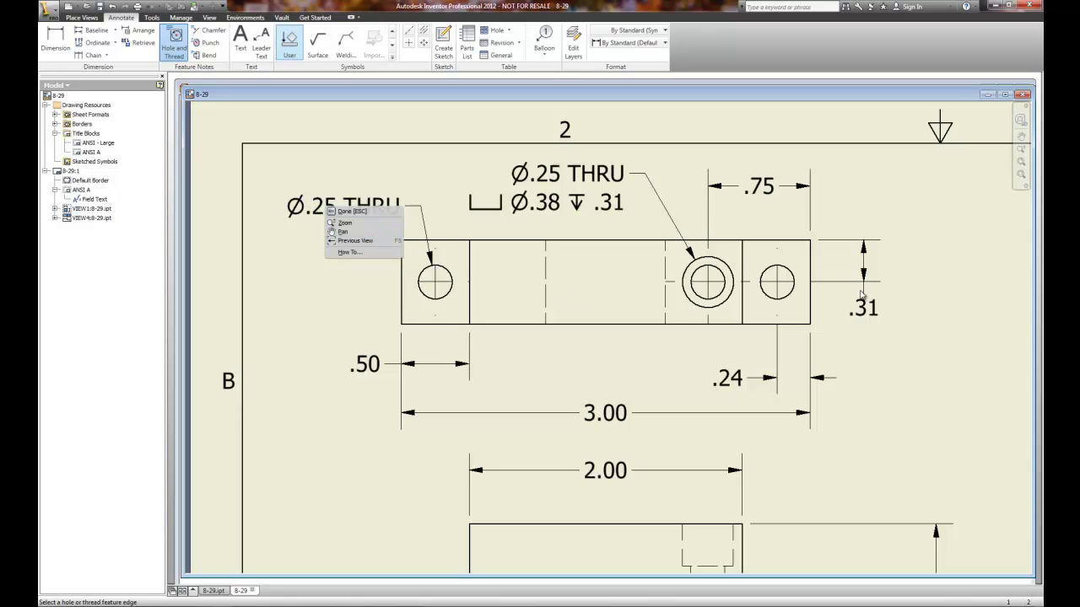
left_click(357, 212)
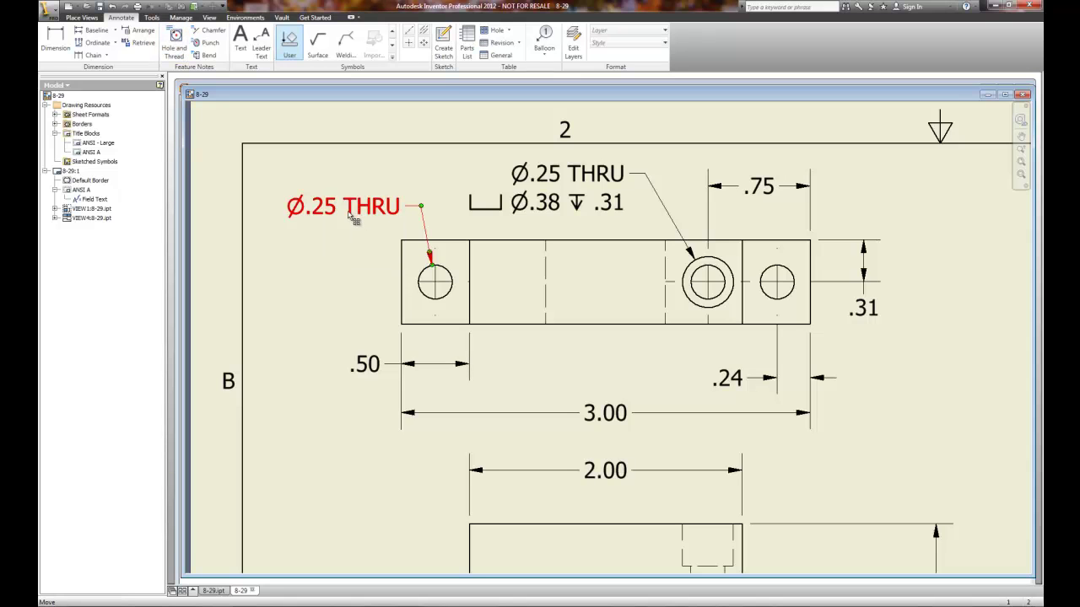
Step: Change the left hole note format to <QTYNOTE> Ø<HDIA> THRU, replacing the typed 2 X prefix
right_click(335, 212)
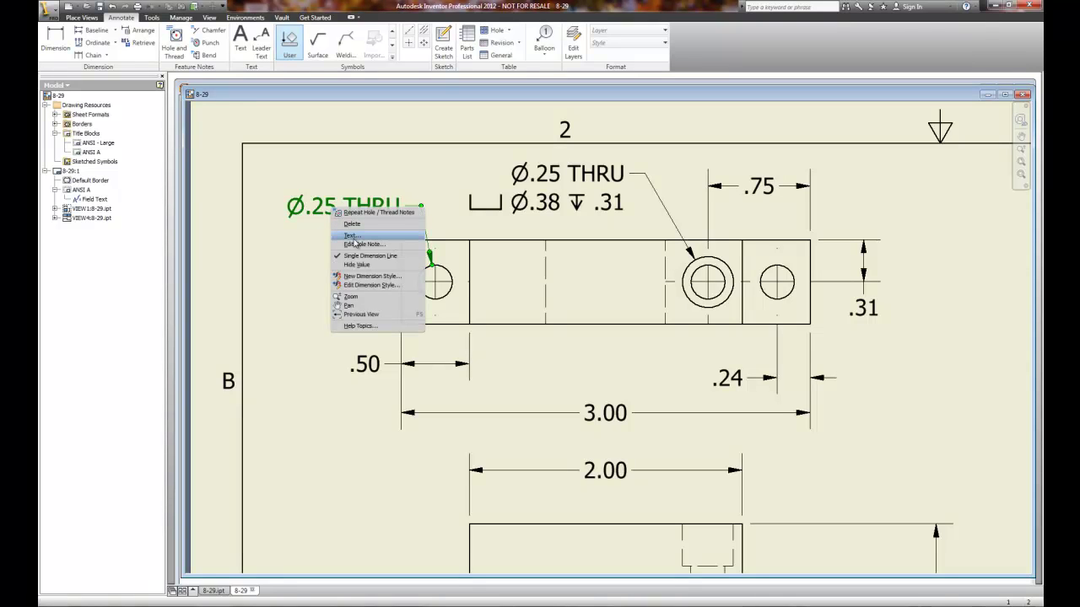
left_click(355, 244)
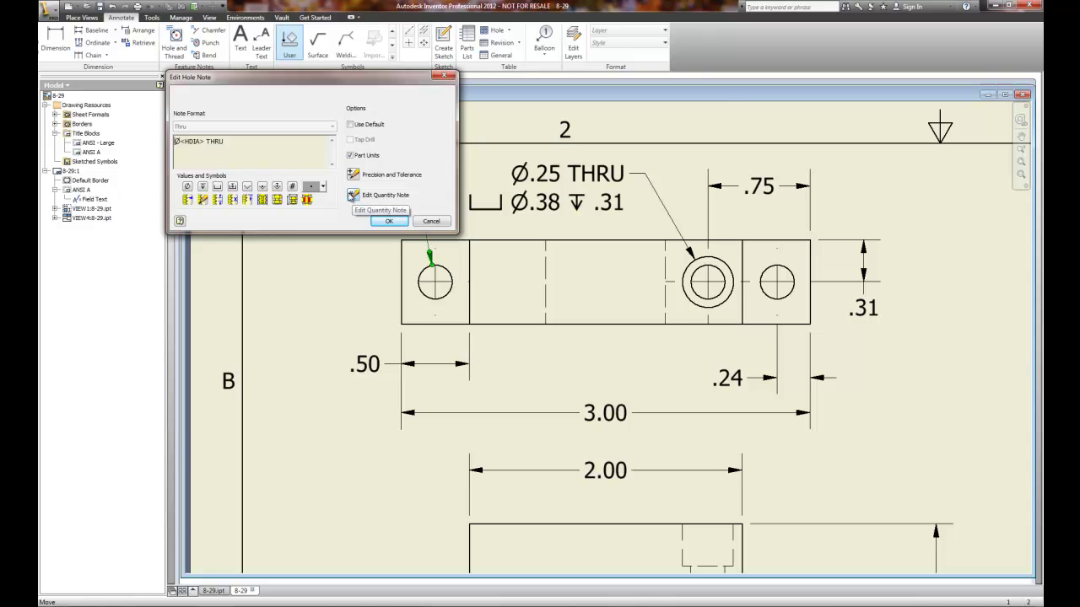
left_click(351, 197)
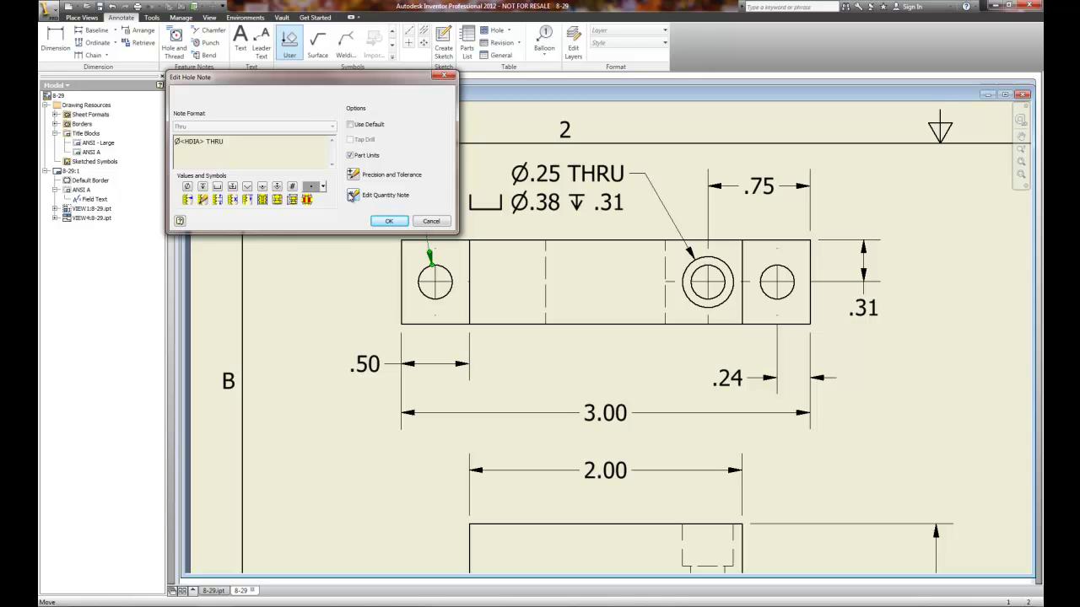
type("X")
left_click_drag(184, 141, 181, 143)
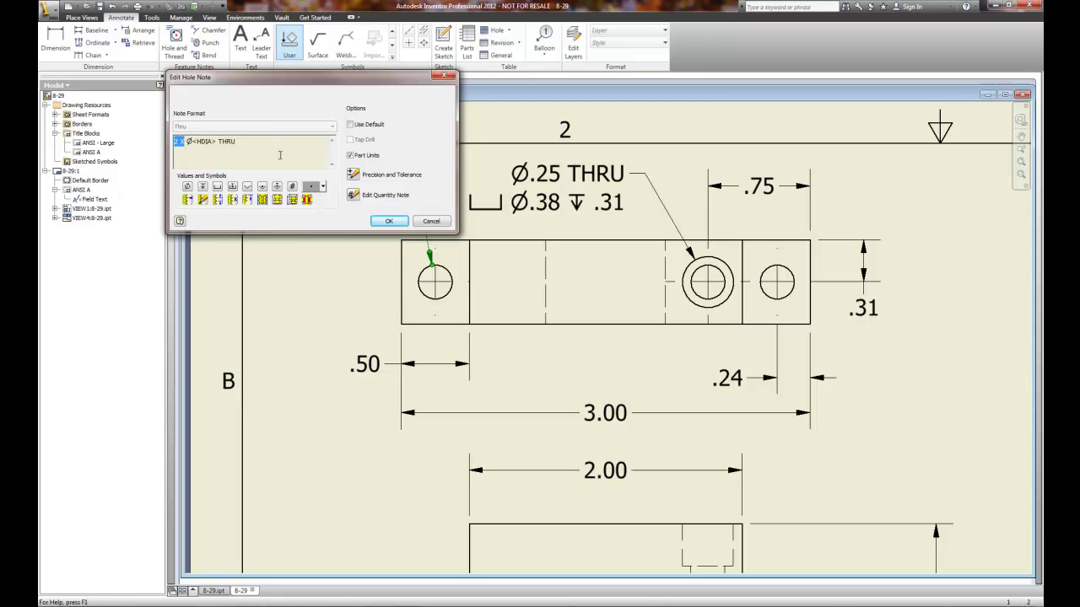
key("BackSpace")
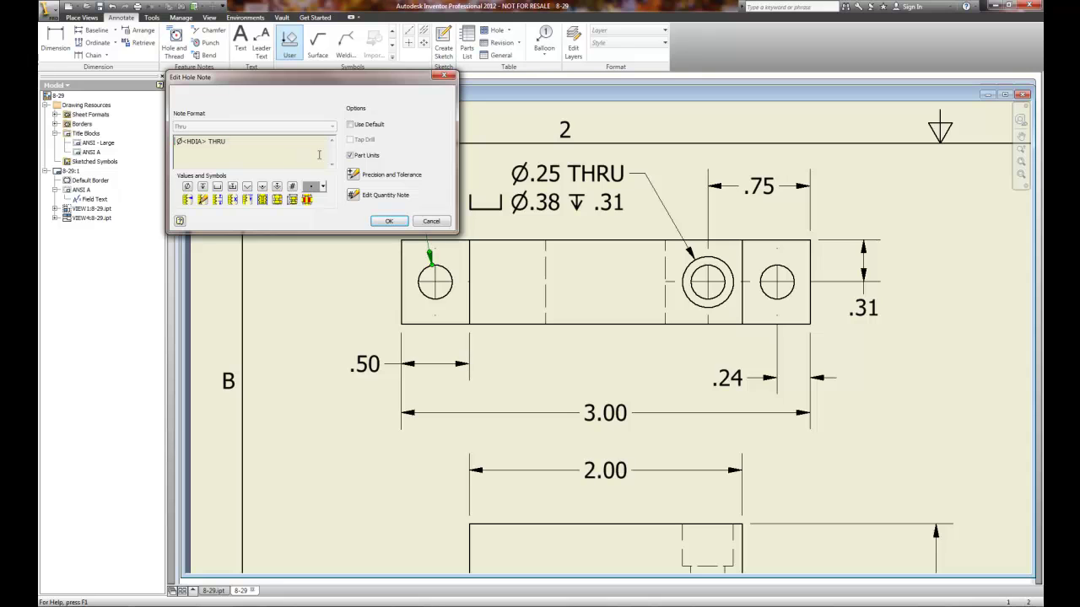
left_click(353, 195)
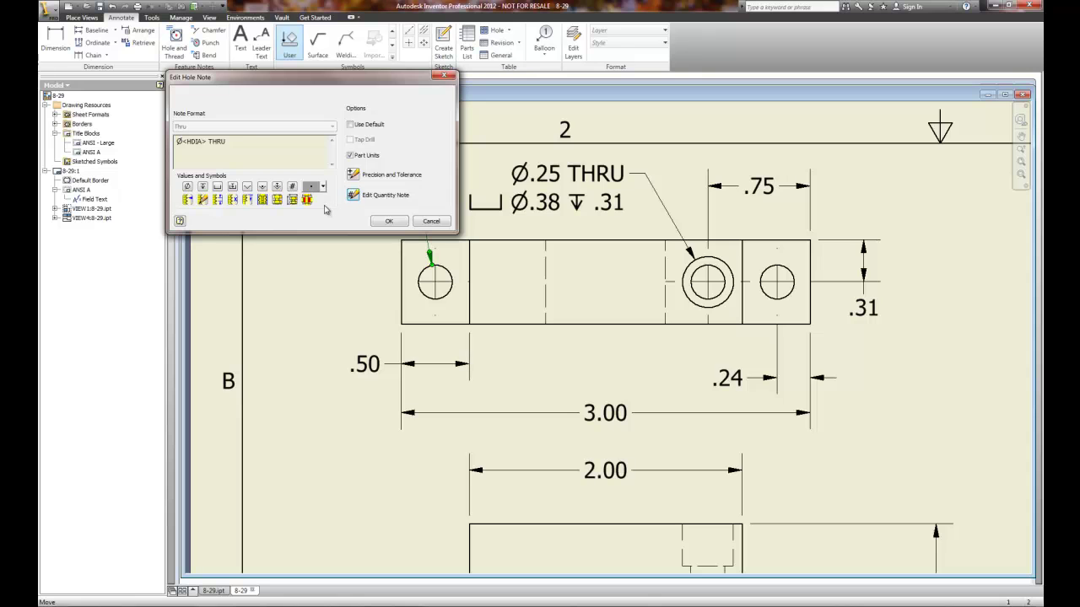
left_click(292, 187)
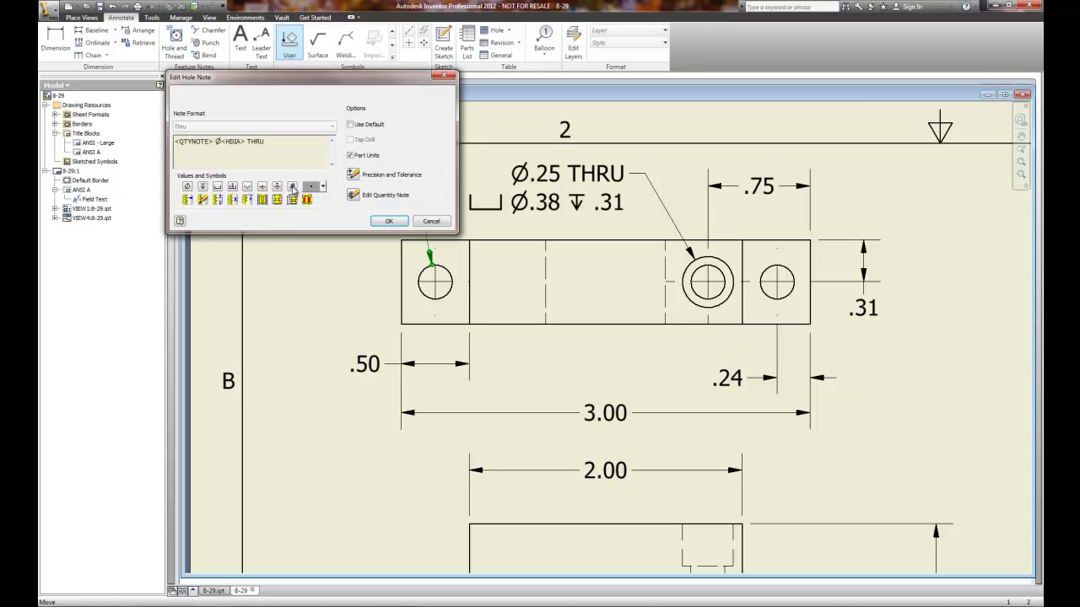